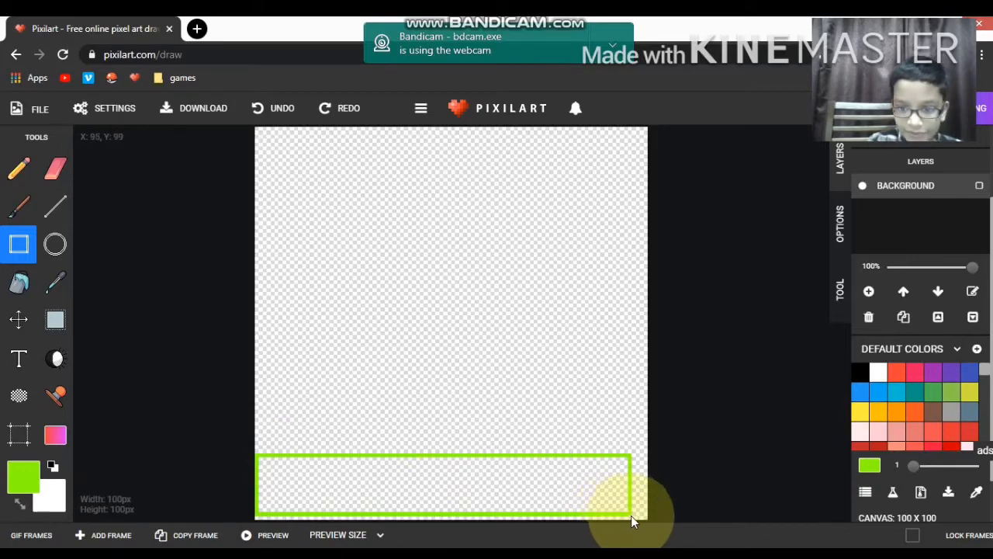
Step: Fill the green-outlined rectangle along the canvas's lower edge with green and the area above it with bright sky blue
{"action": "left_click", "coordinate": [18, 282]}
{"action": "left_click", "coordinate": [328, 477]}
{"action": "left_click", "coordinate": [896, 396]}
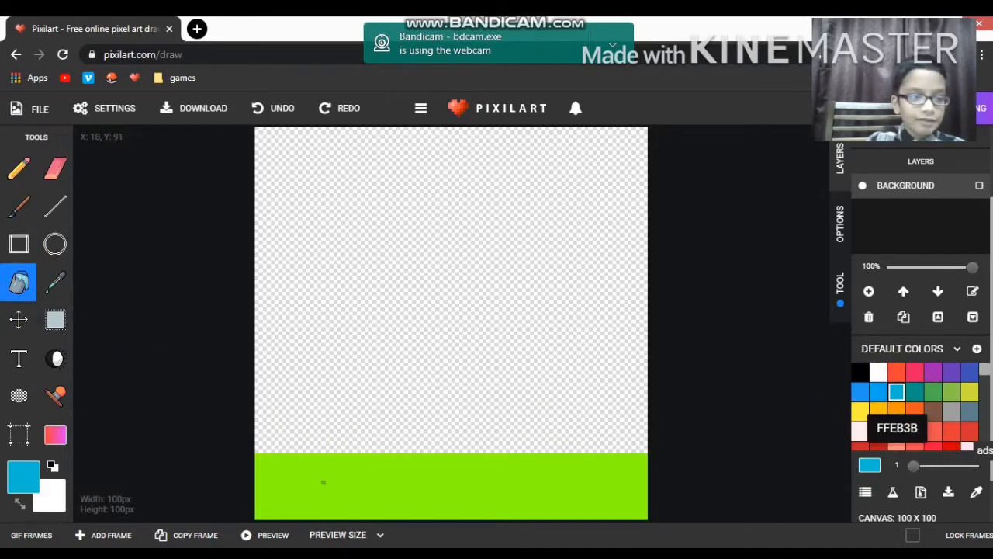
{"action": "left_click", "coordinate": [23, 475]}
{"action": "mouse_move", "coordinate": [129, 361]}
{"action": "left_mouse_down"}
{"action": "mouse_move", "coordinate": [112, 343]}
{"action": "mouse_move", "coordinate": [126, 337]}
{"action": "left_mouse_up"}
{"action": "left_click", "coordinate": [202, 466]}
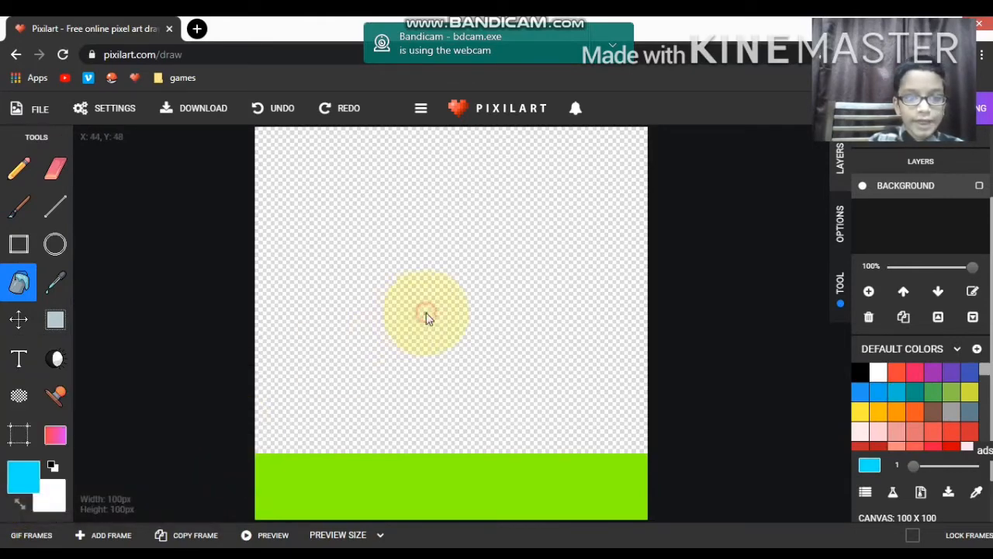
{"action": "left_click", "coordinate": [426, 315]}
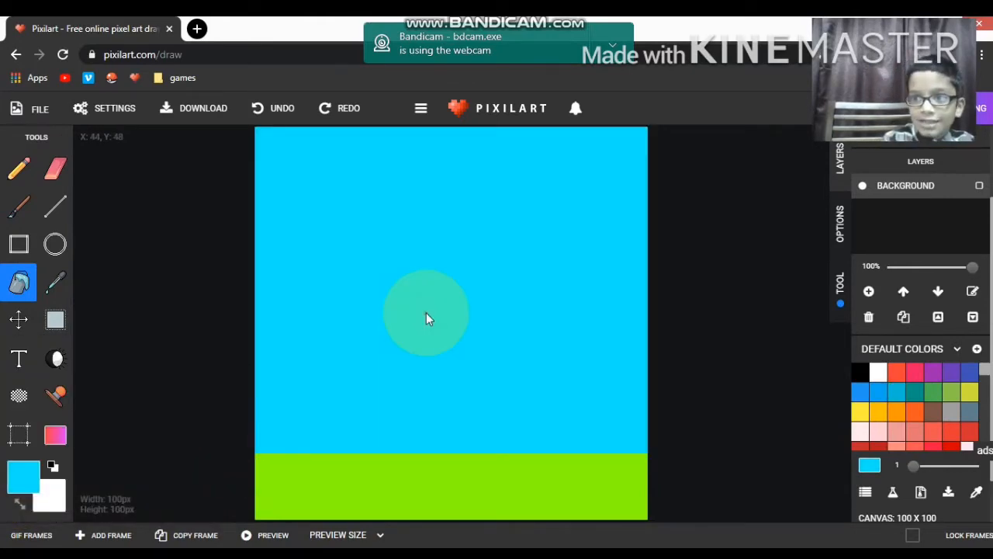
Step: Add a new layer and draw a short dark green flower stem rising from the grass edge with the Pencil tool
{"action": "left_click", "coordinate": [869, 291]}
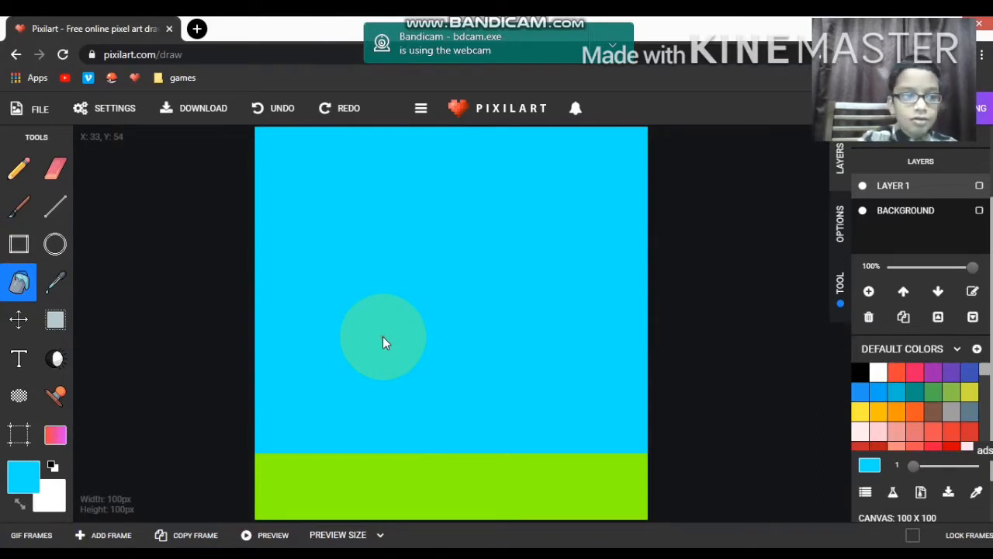
{"action": "left_click", "coordinate": [18, 168]}
{"action": "left_click", "coordinate": [935, 400]}
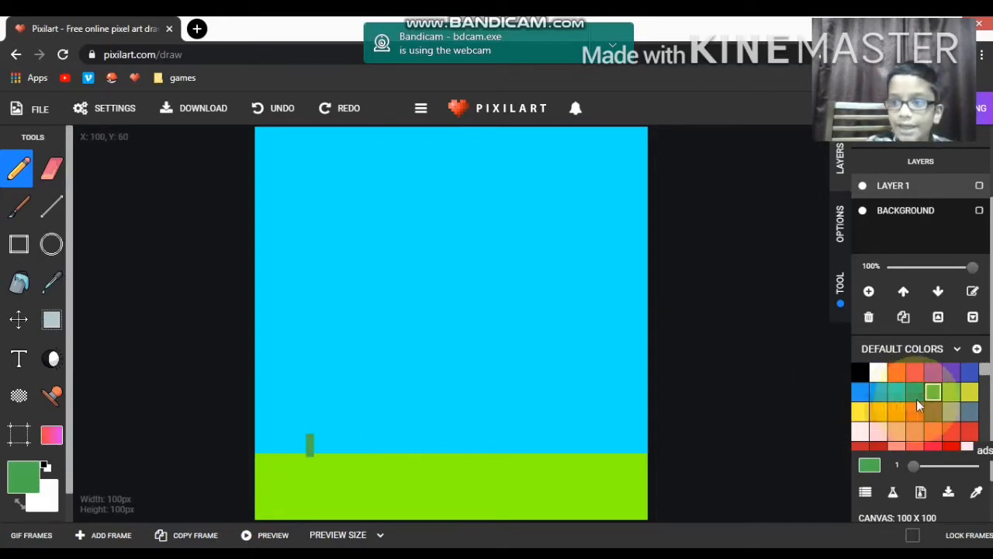
Step: Draw four bright red petals in a cross around an empty centre at the top of the stem
{"action": "left_click", "coordinate": [951, 446]}
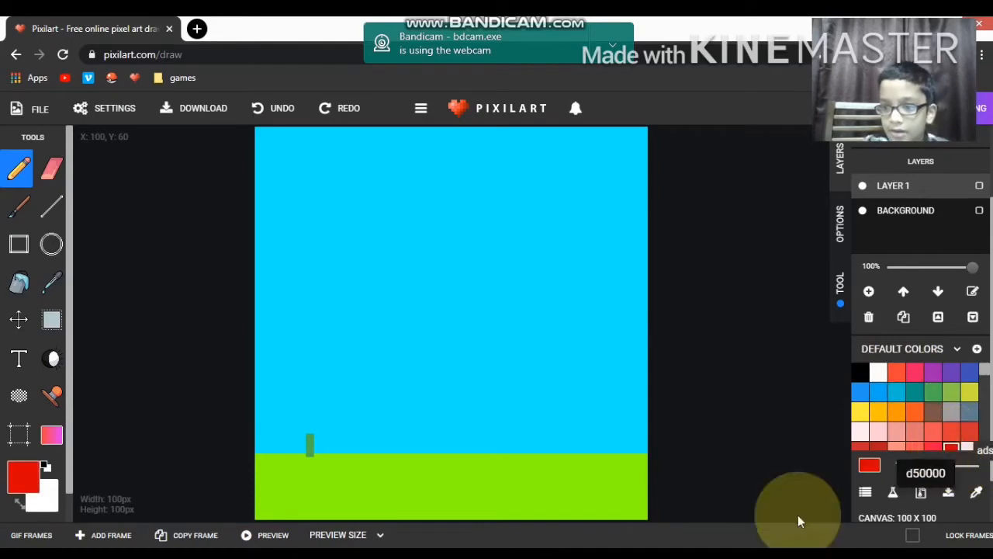
{"action": "left_click", "coordinate": [309, 429]}
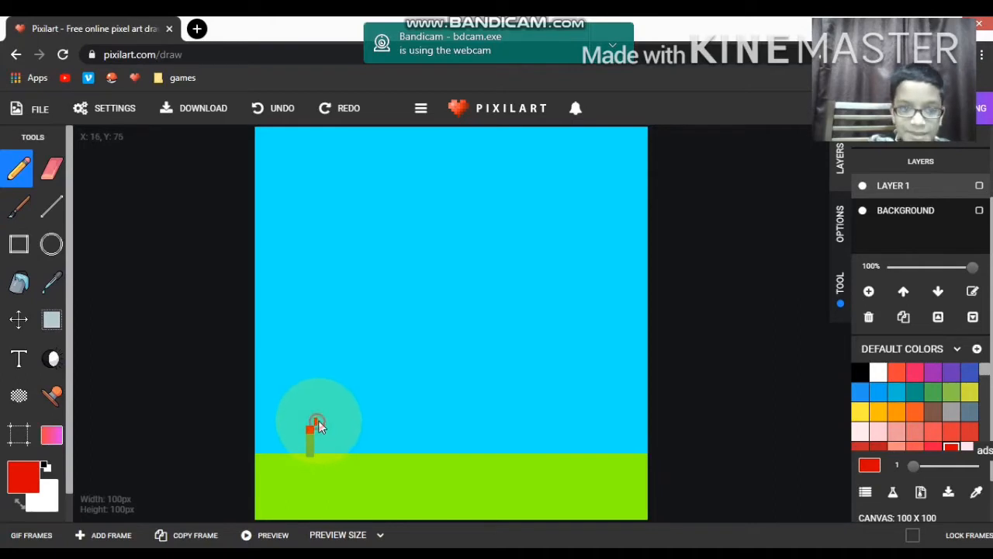
{"action": "left_click", "coordinate": [319, 423]}
{"action": "left_click", "coordinate": [310, 415]}
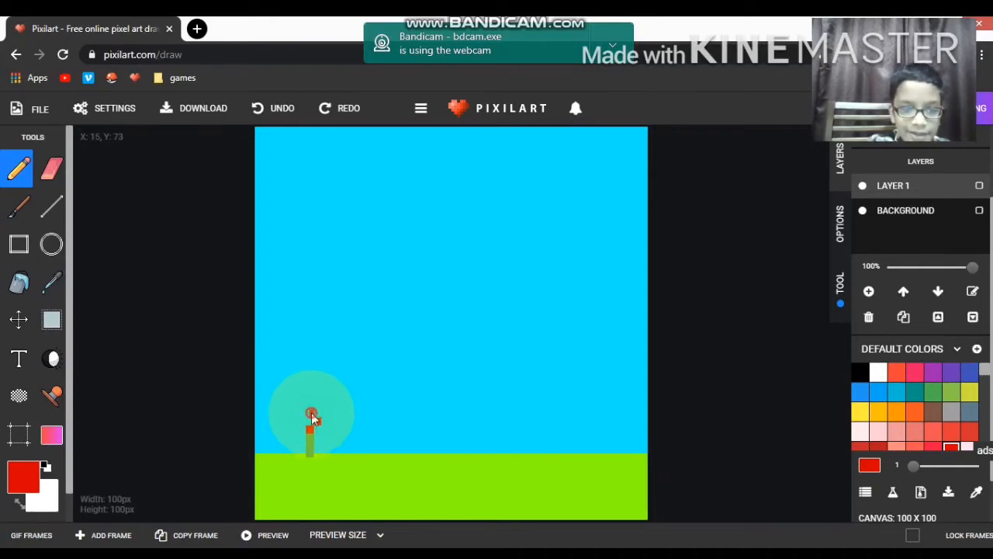
{"action": "left_click", "coordinate": [305, 422]}
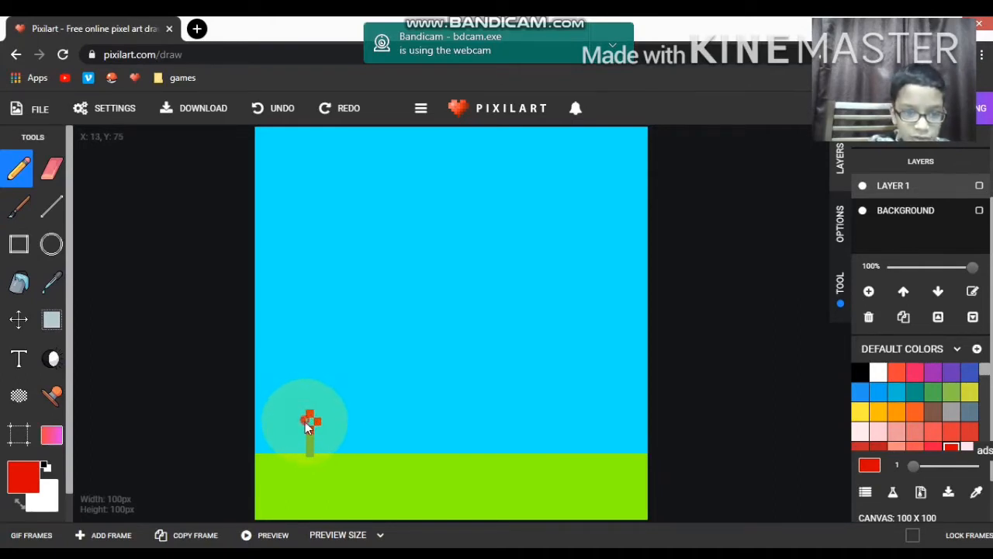
{"action": "left_click", "coordinate": [301, 422]}
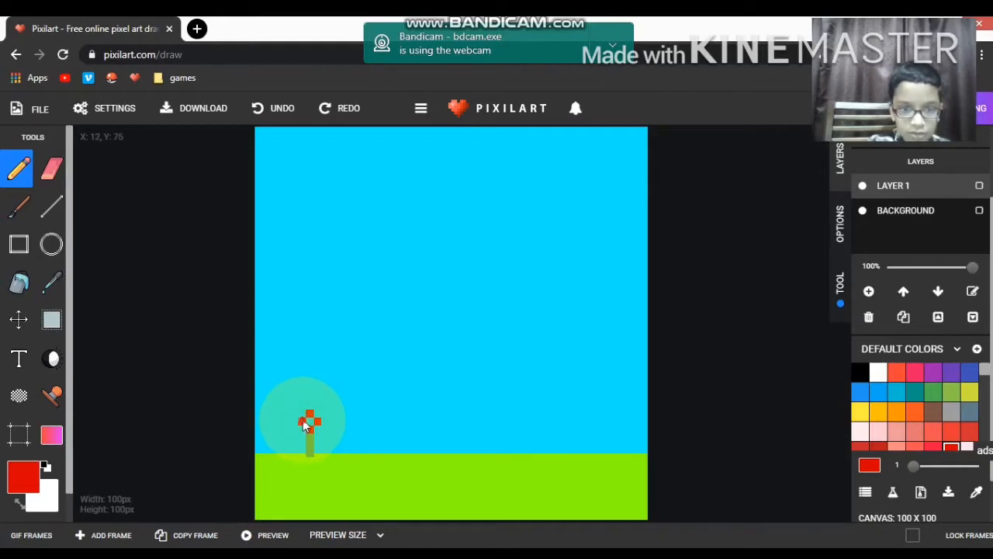
Step: Fill the empty centre of the red flower with yellow
{"action": "left_click", "coordinate": [860, 411]}
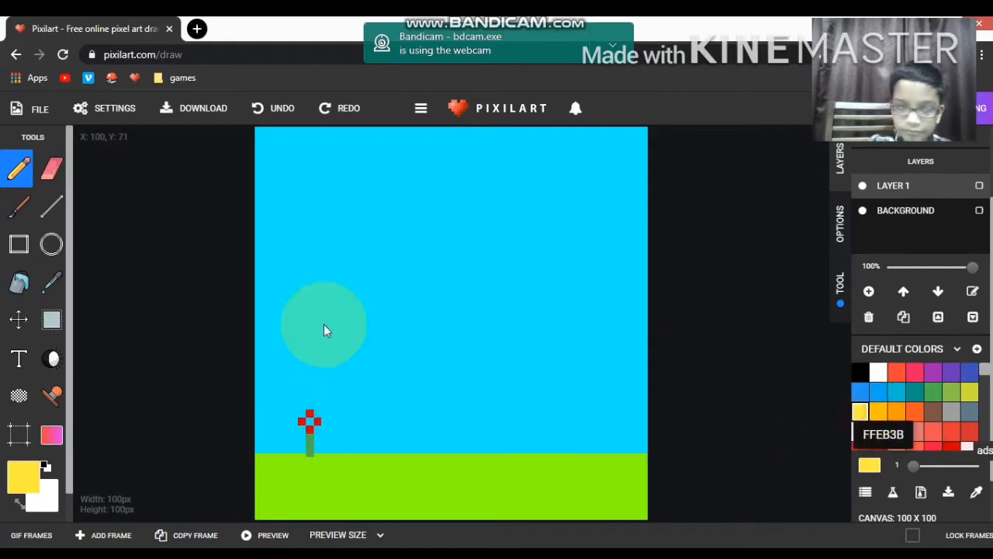
{"action": "left_click", "coordinate": [18, 282]}
{"action": "left_click", "coordinate": [310, 422]}
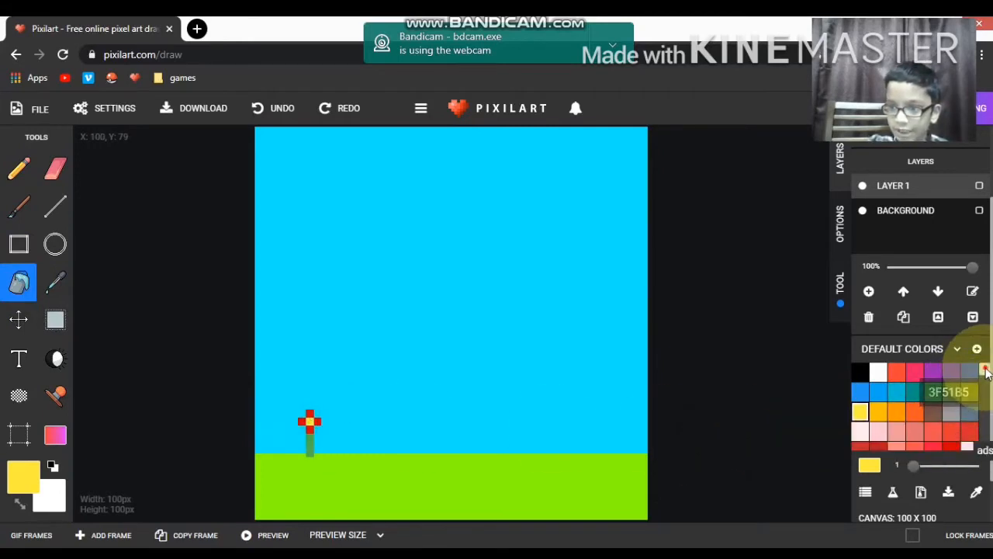
Step: Pencil dark red (c62828) pixels into the corners between the flower's red petals
{"action": "scroll", "coordinate": [973, 376], "scroll_direction": "down", "scroll_amount": 5}
{"action": "scroll", "coordinate": [875, 392], "scroll_direction": "down", "scroll_amount": 2}
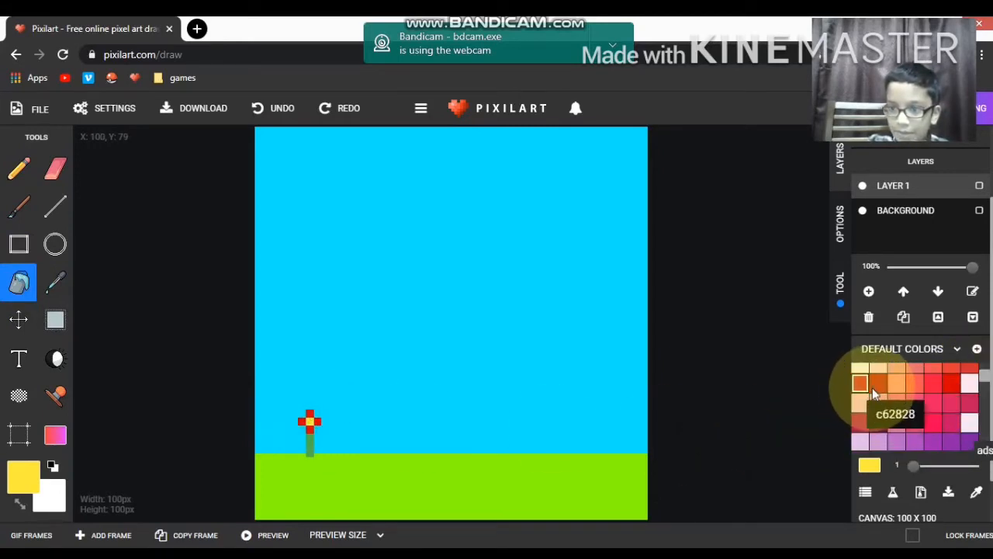
{"action": "left_click", "coordinate": [877, 383]}
{"action": "left_click", "coordinate": [10, 177]}
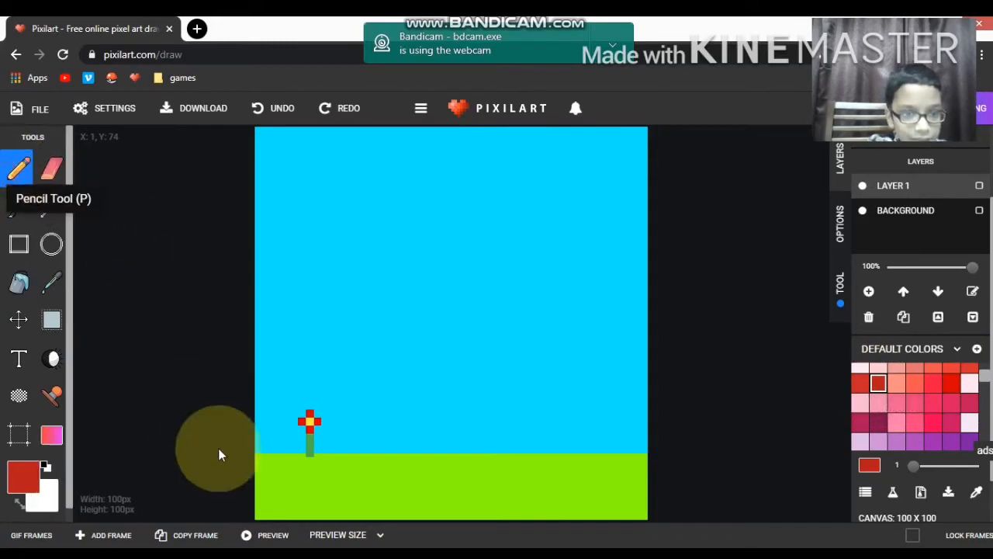
{"action": "left_click", "coordinate": [316, 428]}
{"action": "left_click", "coordinate": [317, 415]}
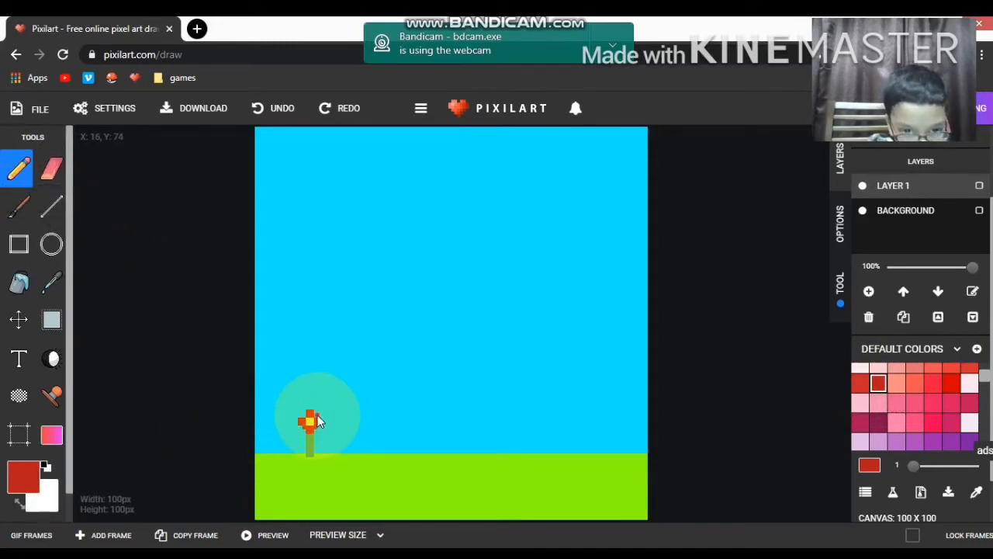
{"action": "left_click", "coordinate": [306, 417]}
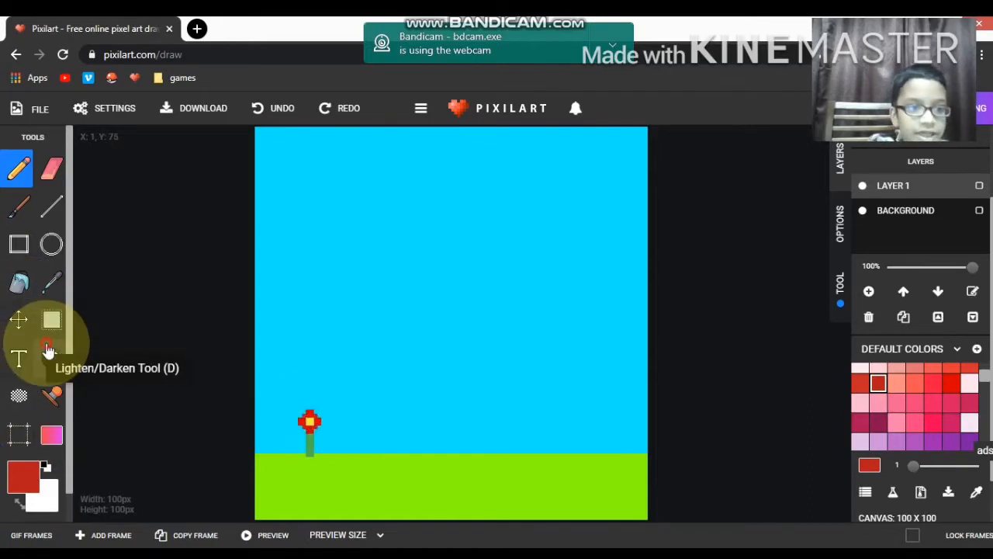
Step: Darken the upper-left corner pixel between the petals with the Lighten/Darken tool
{"action": "left_click", "coordinate": [51, 357]}
{"action": "left_click", "coordinate": [306, 419]}
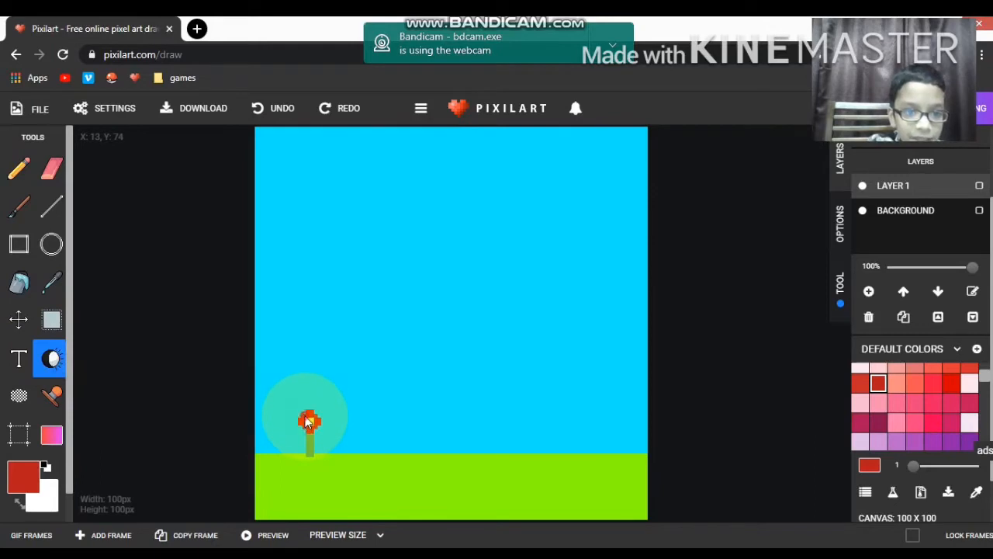
{"action": "left_click", "coordinate": [372, 487]}
{"action": "left_click", "coordinate": [309, 421]}
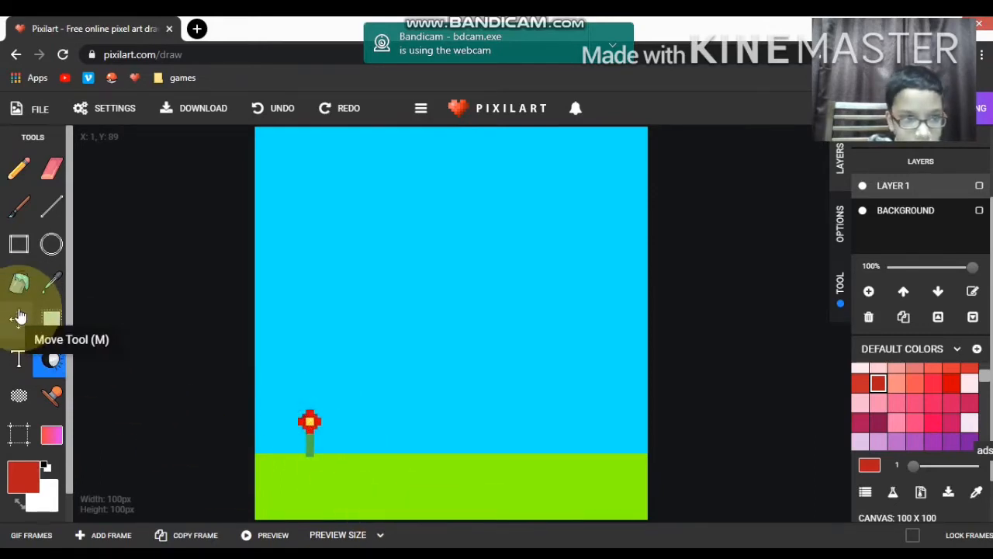
Step: Sample the darkened red from the upper-left corner pixel and fill the flower's other corner pixels with it
{"action": "left_click", "coordinate": [48, 288]}
{"action": "left_click", "coordinate": [306, 421]}
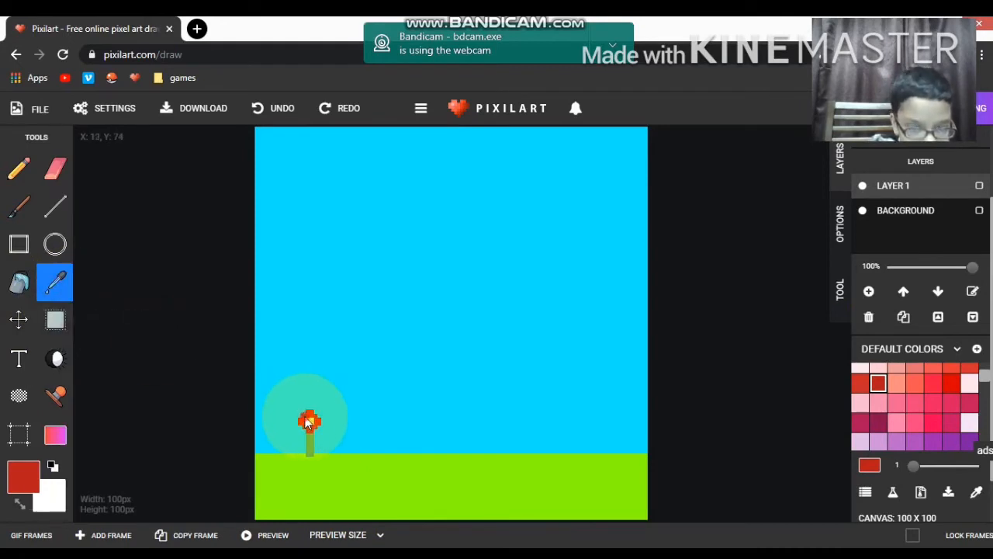
{"action": "left_click", "coordinate": [18, 284]}
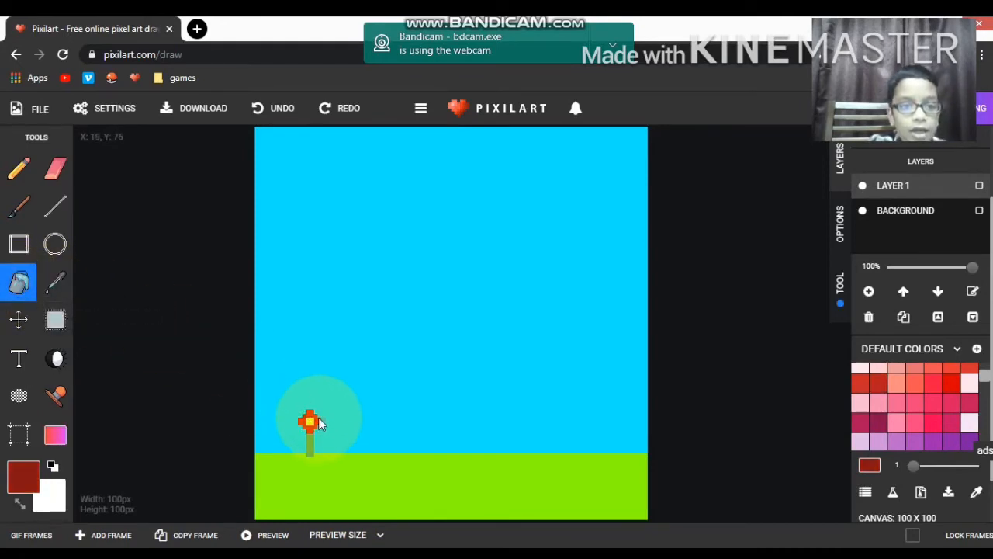
{"action": "left_click", "coordinate": [304, 428]}
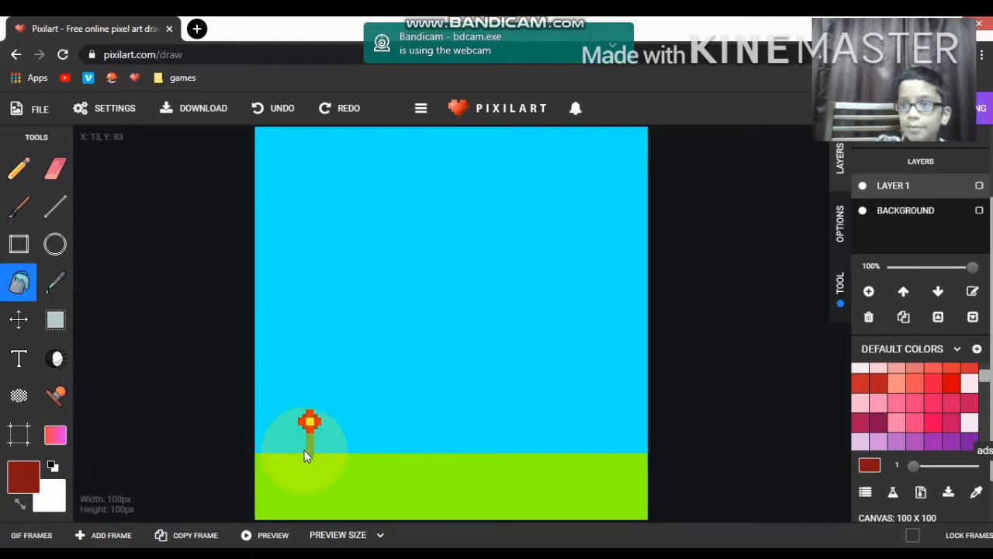
Step: Select the flower with its stem, dismiss the ad, and paste five copies to its right in an evenly spaced row
{"action": "left_click", "coordinate": [55, 319]}
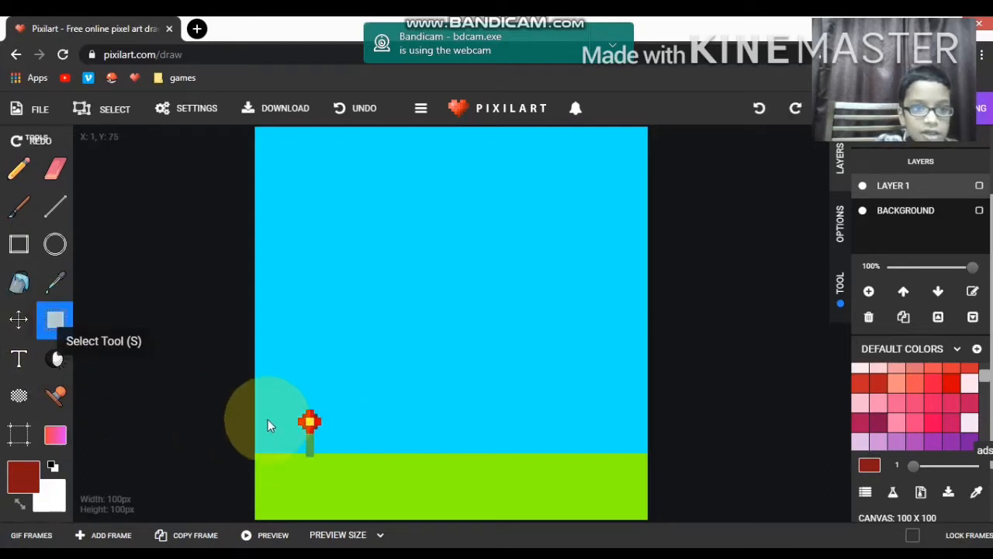
{"action": "left_click_drag", "start_coordinate": [284, 399], "coordinate": [336, 466]}
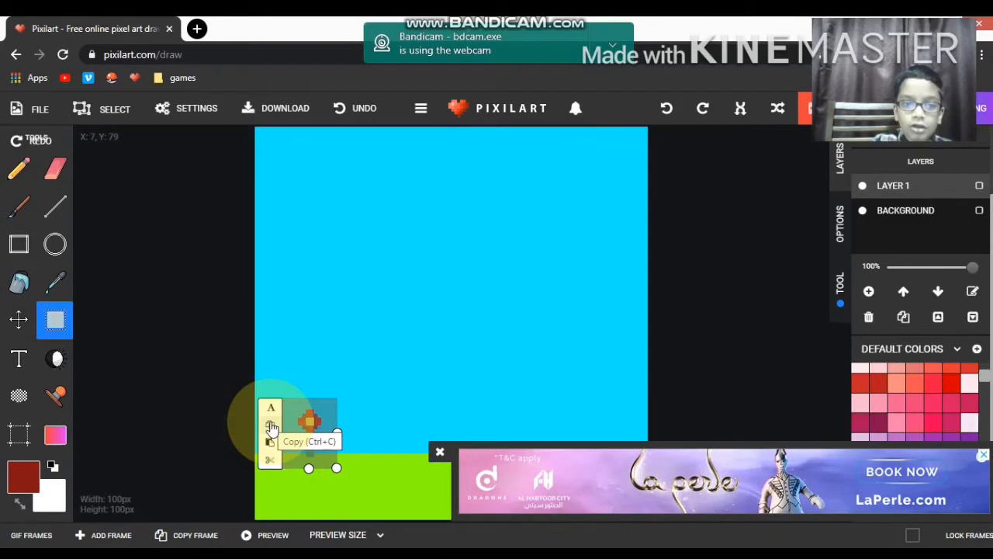
{"action": "left_click", "coordinate": [441, 451]}
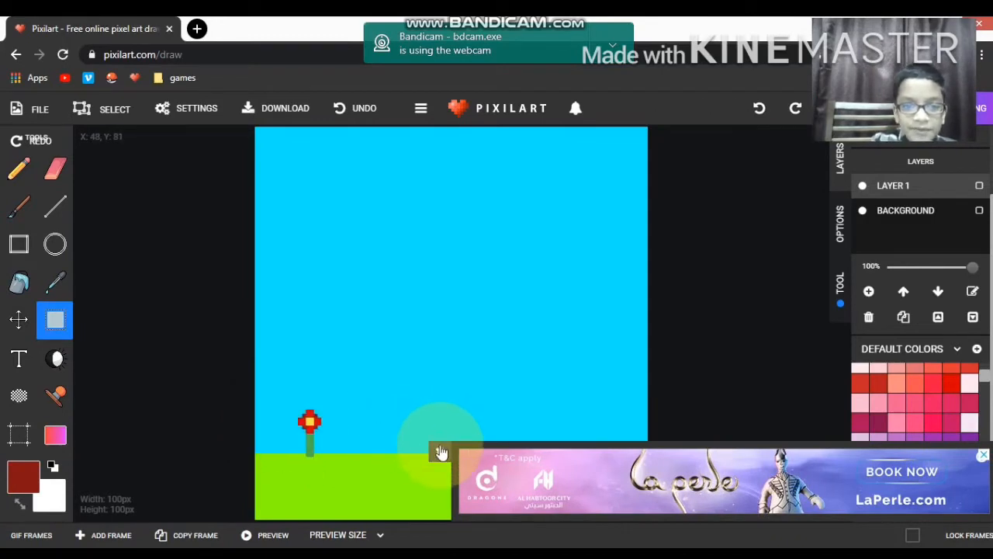
{"action": "left_click", "coordinate": [441, 451]}
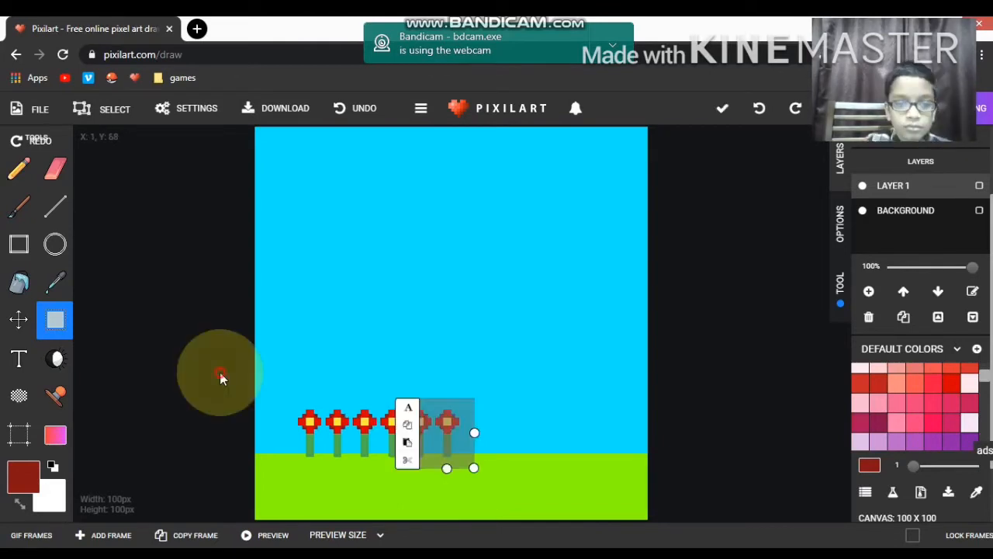
{"action": "left_click", "coordinate": [221, 377]}
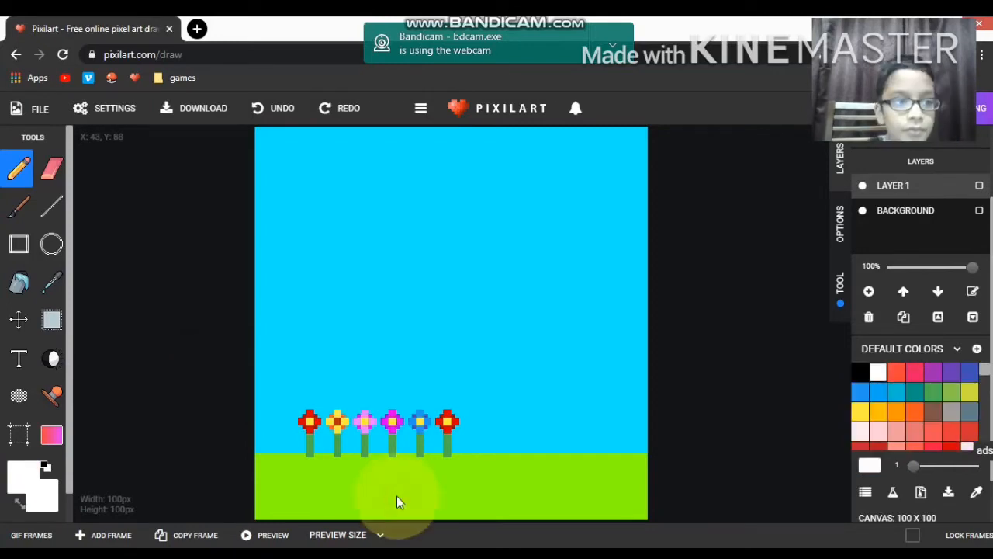
Step: Fill the four red petals of the last flower in the row with white
{"action": "left_click", "coordinate": [21, 288]}
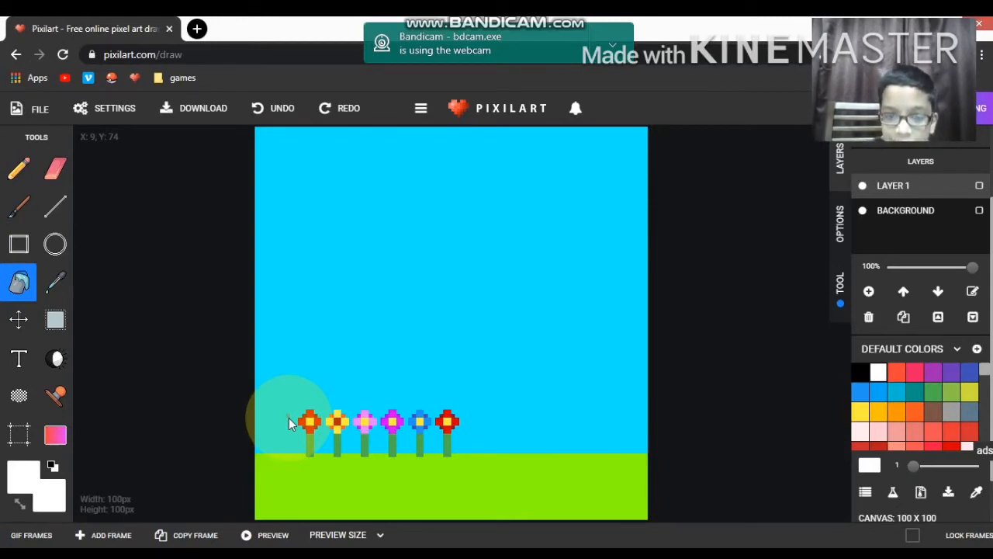
{"action": "scroll", "coordinate": [289, 417], "scroll_direction": "up", "scroll_amount": 1}
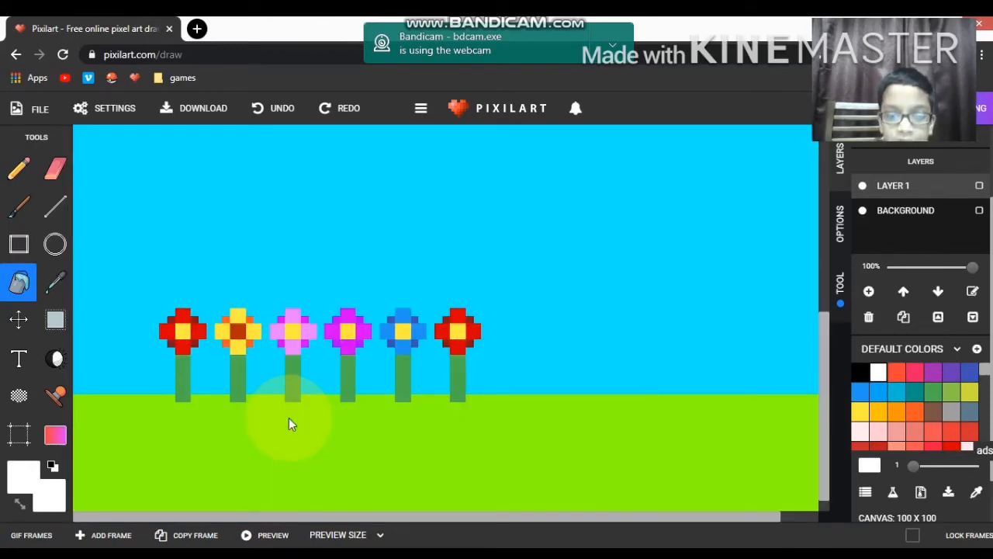
{"action": "scroll", "coordinate": [288, 417], "scroll_direction": "up", "scroll_amount": 2}
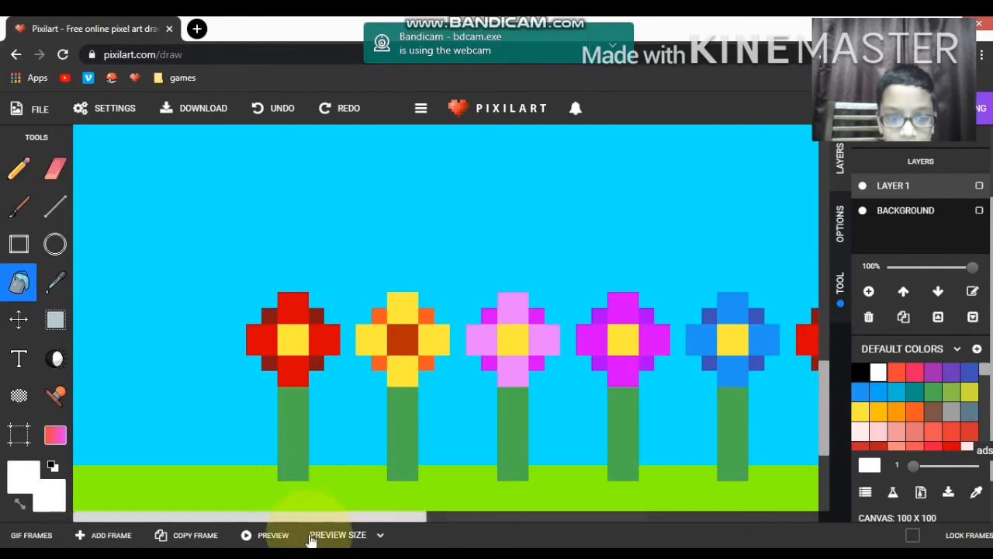
{"action": "left_click_drag", "start_coordinate": [312, 511], "coordinate": [480, 521]}
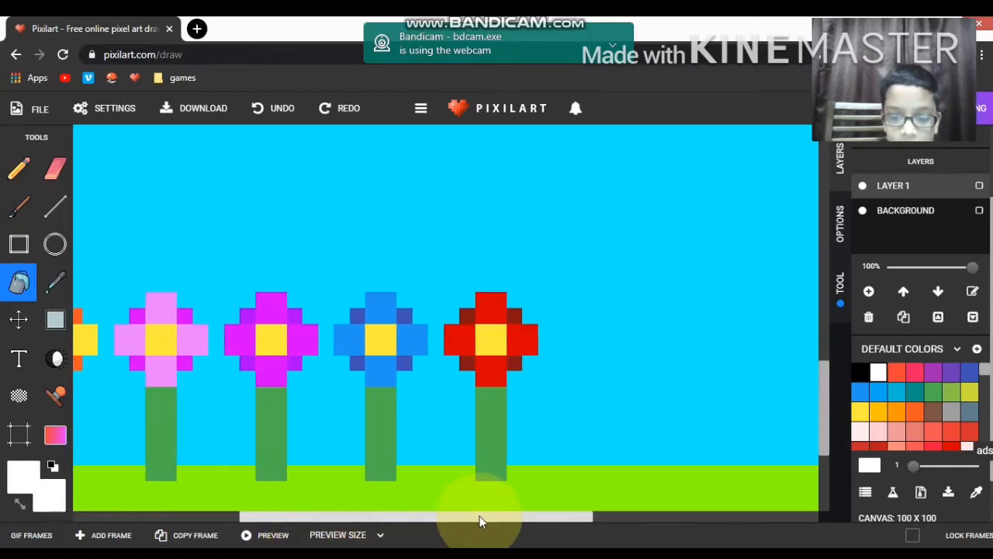
{"action": "scroll", "coordinate": [479, 519], "scroll_direction": "down", "scroll_amount": 2}
{"action": "scroll", "coordinate": [479, 517], "scroll_direction": "up", "scroll_amount": 2}
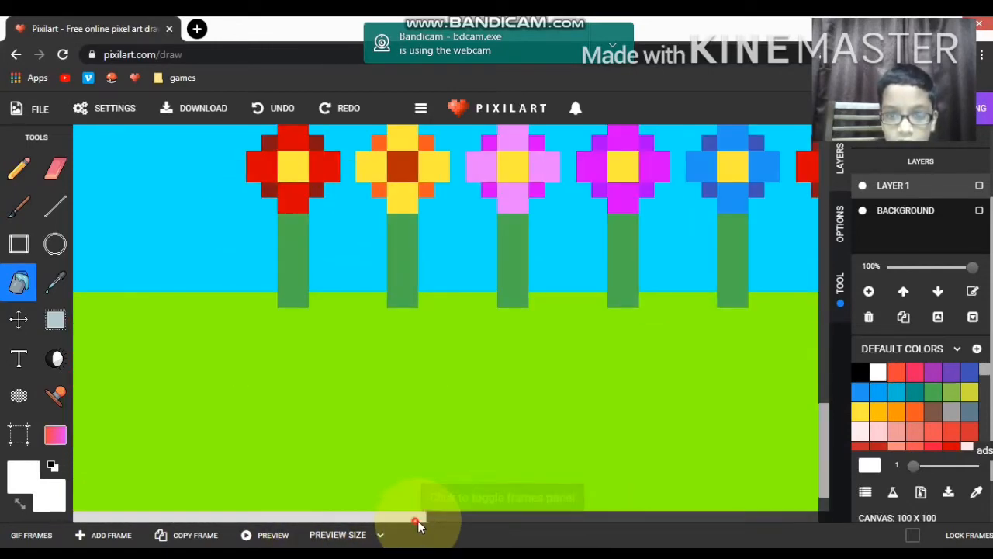
{"action": "left_click_drag", "start_coordinate": [418, 522], "coordinate": [584, 528]}
{"action": "left_click_drag", "start_coordinate": [823, 445], "coordinate": [824, 399]}
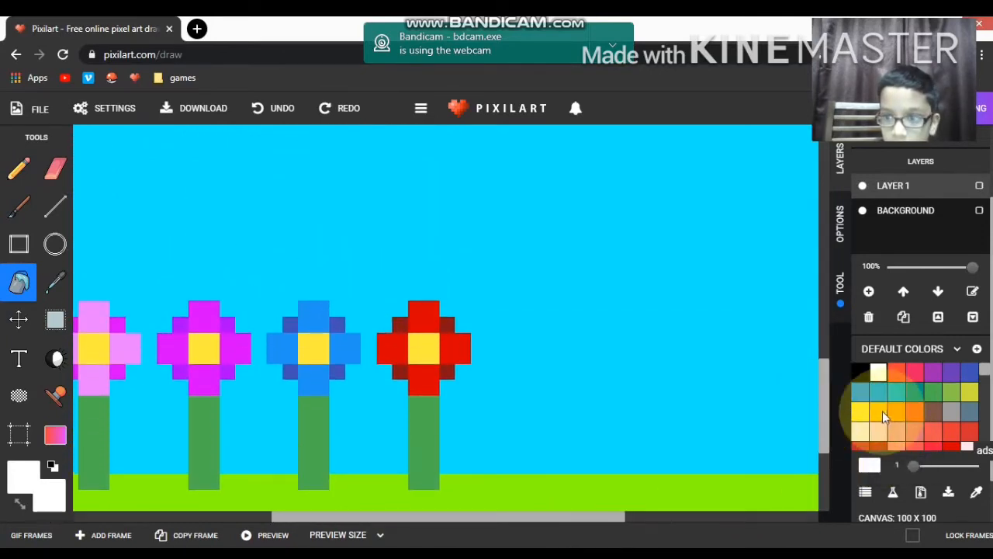
{"action": "left_click", "coordinate": [397, 349]}
{"action": "left_click", "coordinate": [421, 312]}
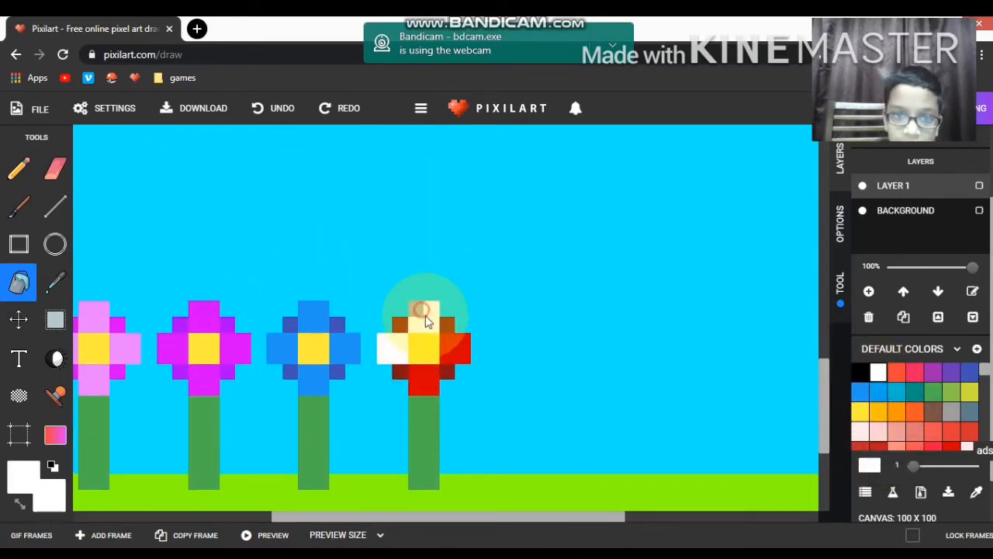
{"action": "left_click", "coordinate": [451, 347]}
{"action": "left_click", "coordinate": [429, 374]}
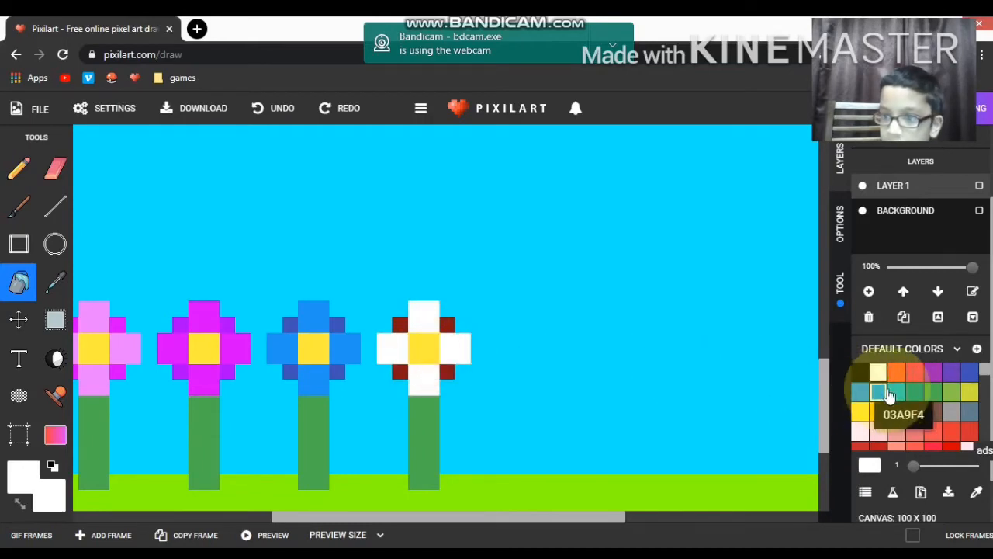
Step: Fill the four corner pixels between the white flower's petals with grey
{"action": "left_click", "coordinate": [951, 411]}
{"action": "left_click", "coordinate": [400, 371]}
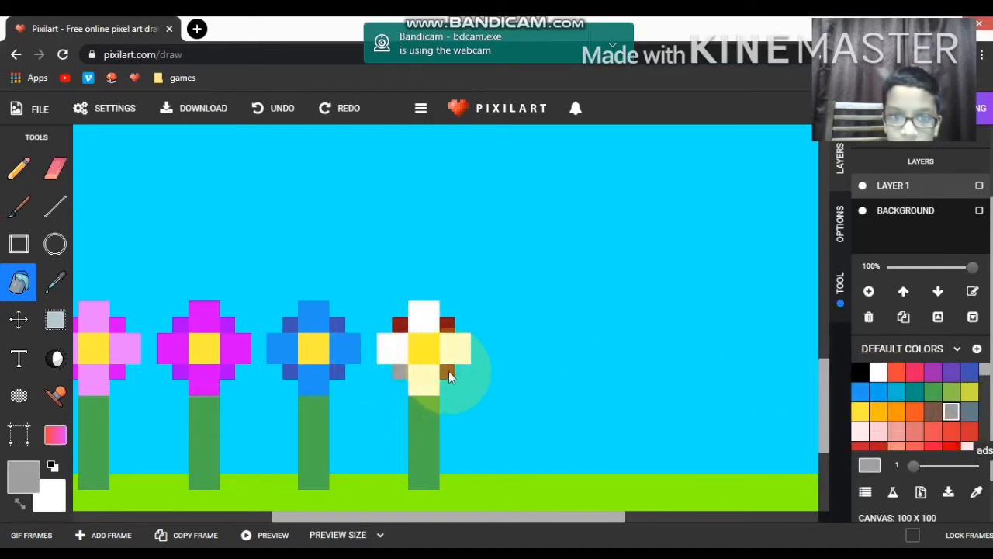
{"action": "left_click", "coordinate": [448, 371]}
{"action": "left_click", "coordinate": [448, 329]}
{"action": "left_click", "coordinate": [404, 327]}
Step: Select the row of six flowers and paste a copy directly to its right, aligned along the grass
{"action": "scroll", "coordinate": [404, 328], "scroll_direction": "down", "scroll_amount": 1}
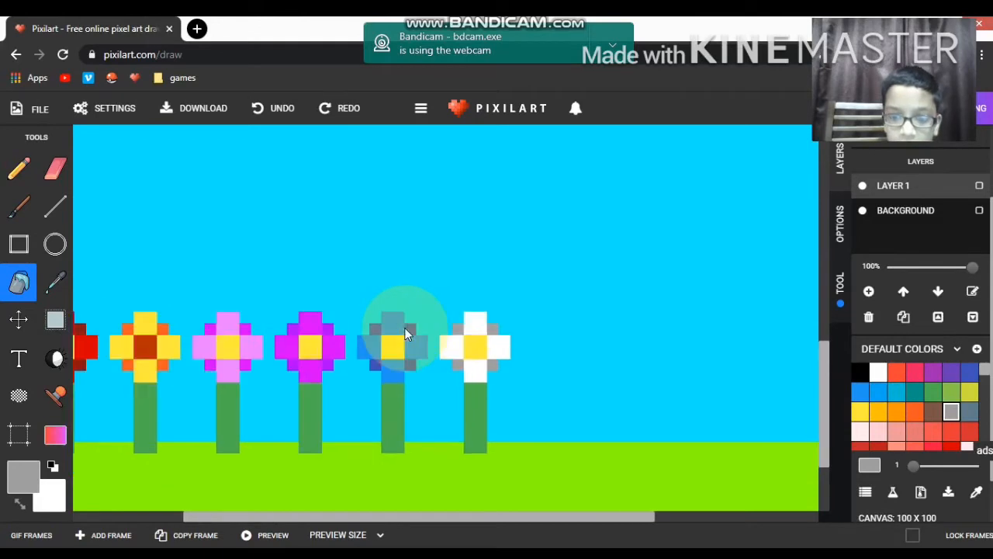
{"action": "scroll", "coordinate": [404, 334], "scroll_direction": "down", "scroll_amount": 2}
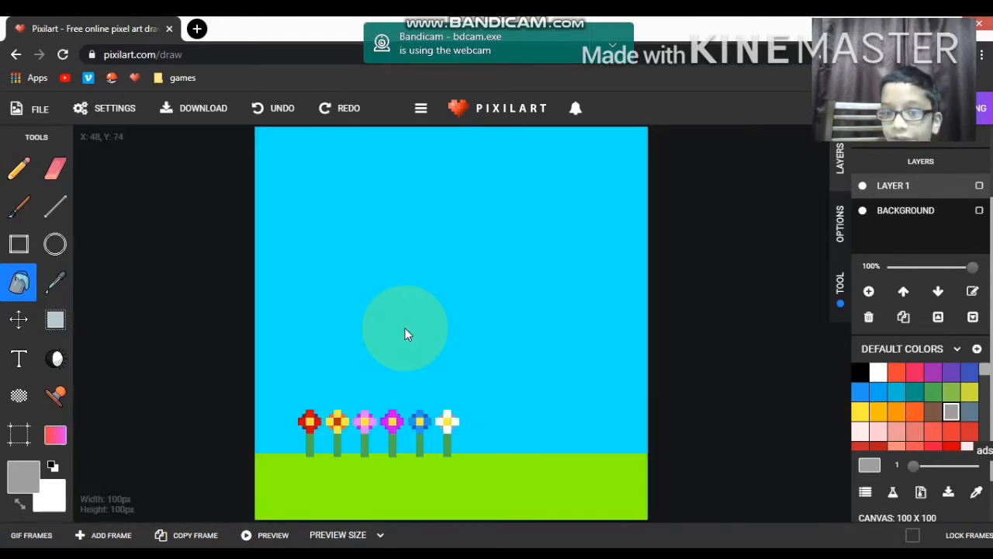
{"action": "left_click", "coordinate": [55, 320]}
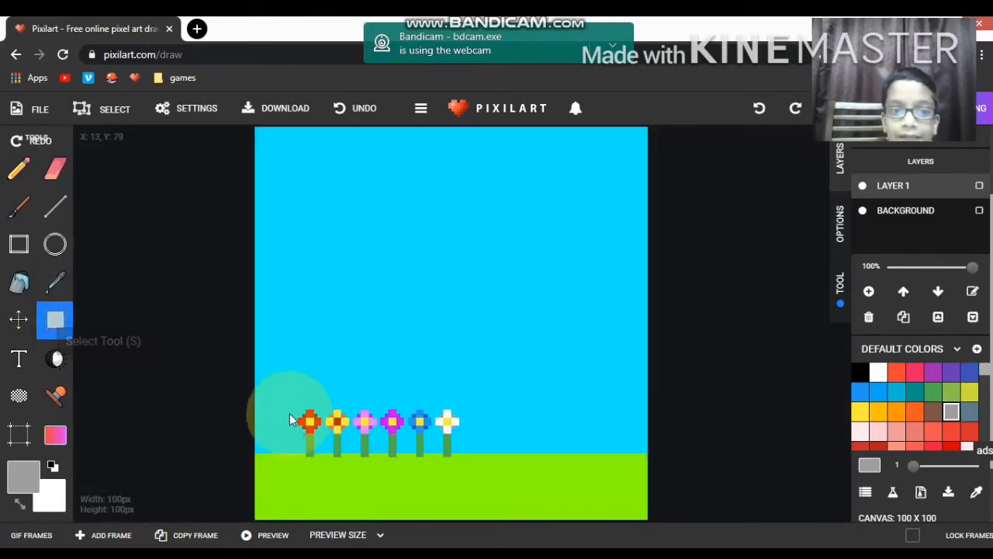
{"action": "left_click_drag", "start_coordinate": [277, 399], "coordinate": [469, 463]}
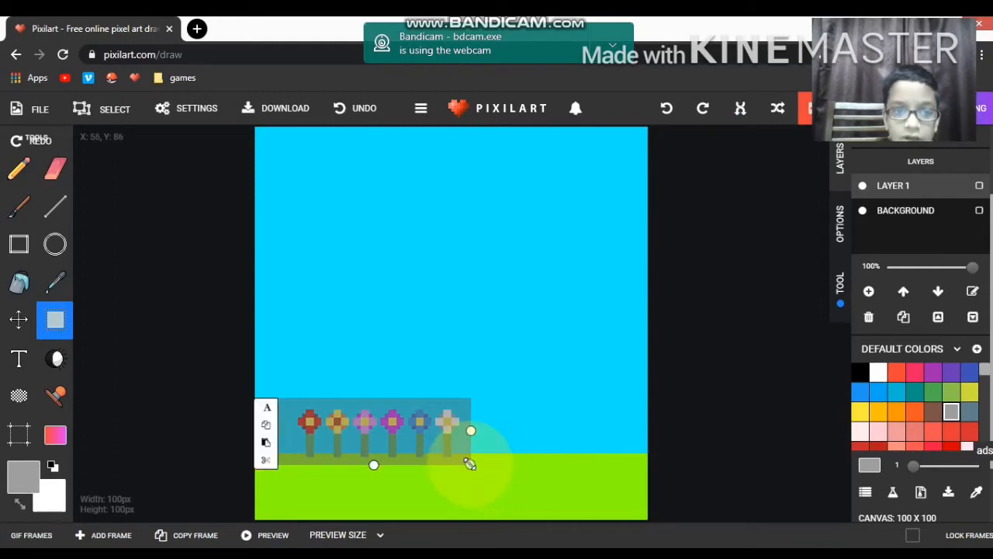
{"action": "key", "text": "ctrl+c"}
{"action": "key", "text": "ctrl+v"}
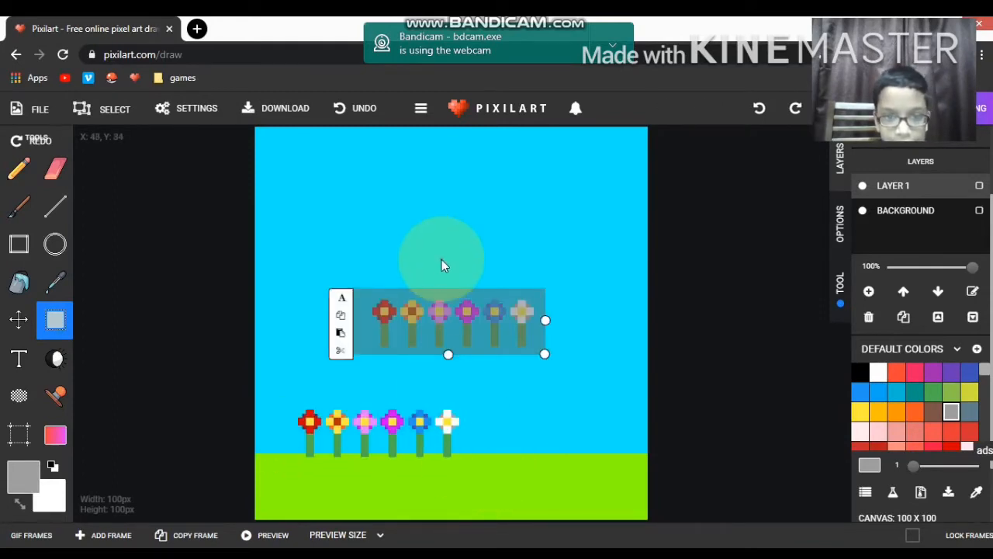
{"action": "left_click_drag", "start_coordinate": [460, 321], "coordinate": [552, 431]}
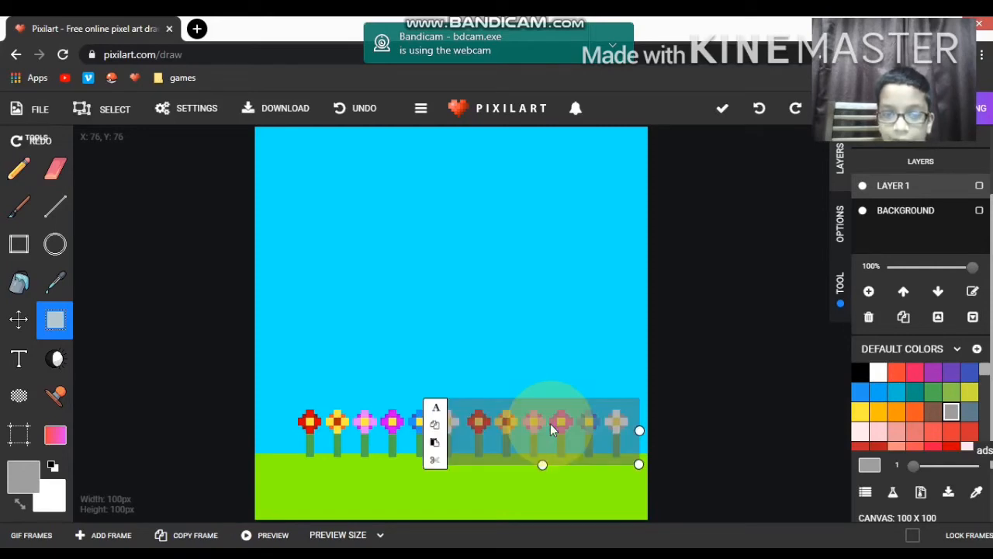
{"action": "left_click", "coordinate": [395, 295]}
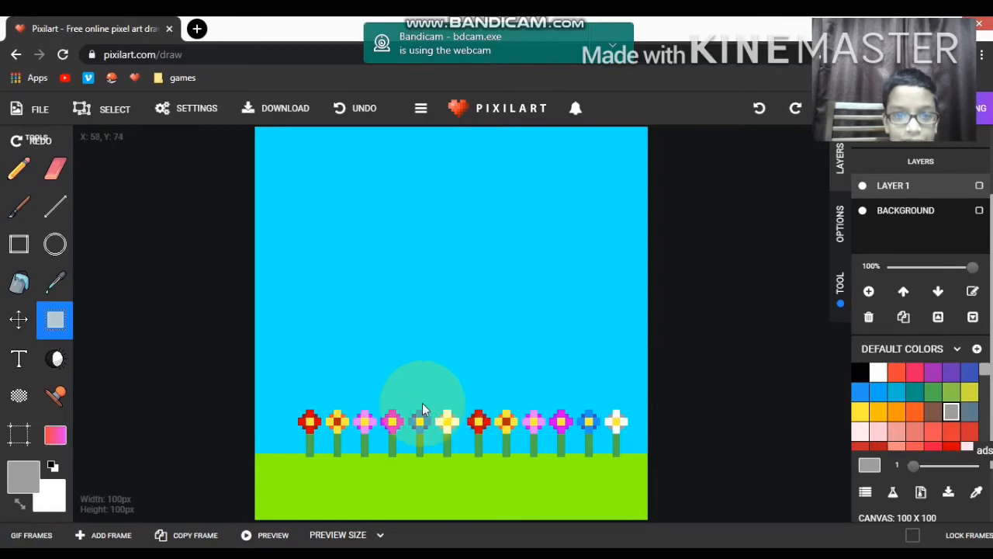
Step: Insert the Cloud stamp and place it in the upper-right part of the sky
{"action": "left_click", "coordinate": [54, 400]}
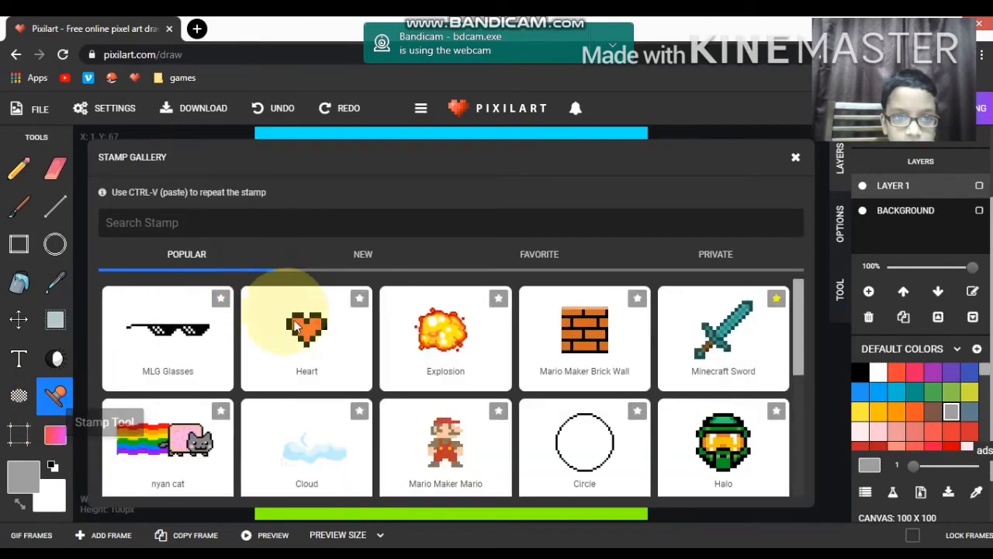
{"action": "left_click", "coordinate": [321, 451]}
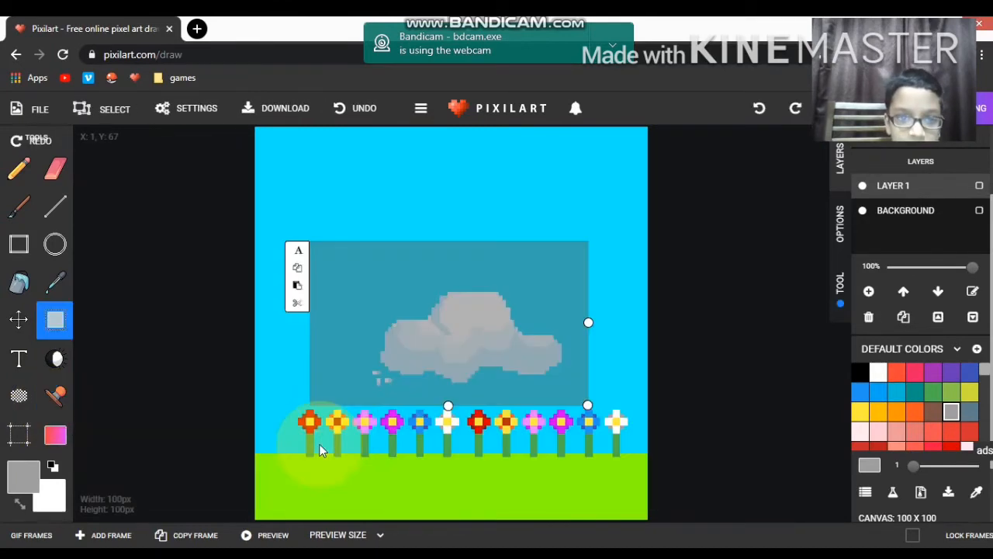
{"action": "left_click", "coordinate": [473, 324]}
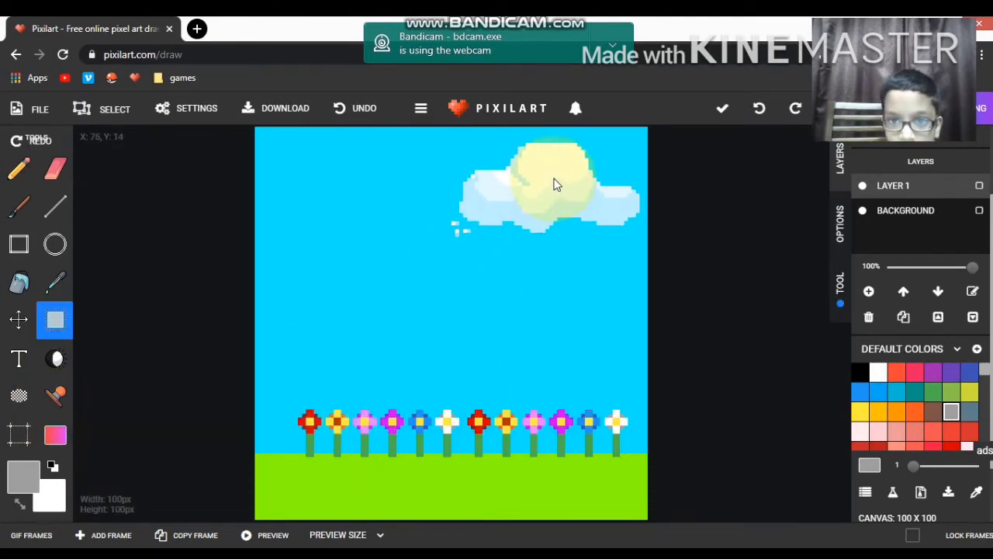
{"action": "left_click", "coordinate": [554, 184]}
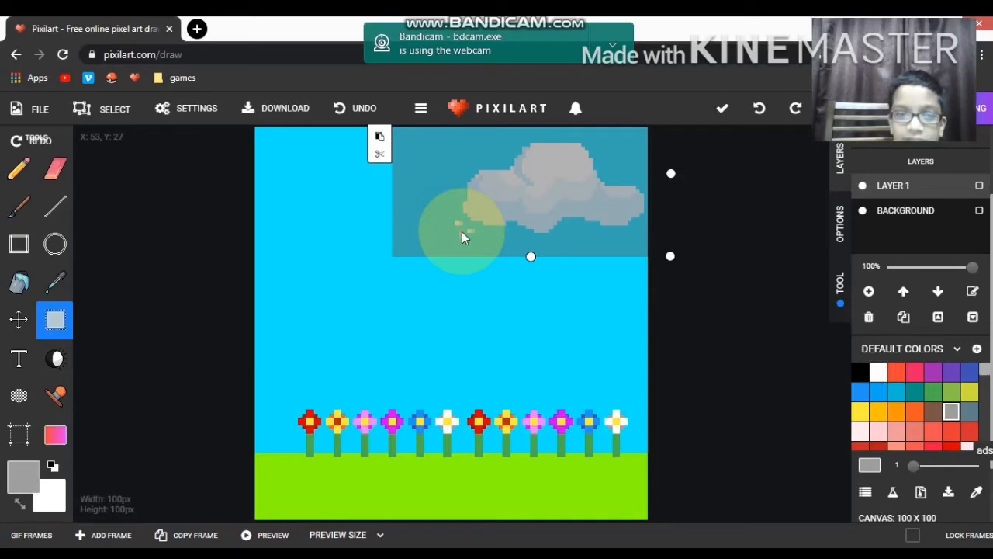
{"action": "key", "text": "Return"}
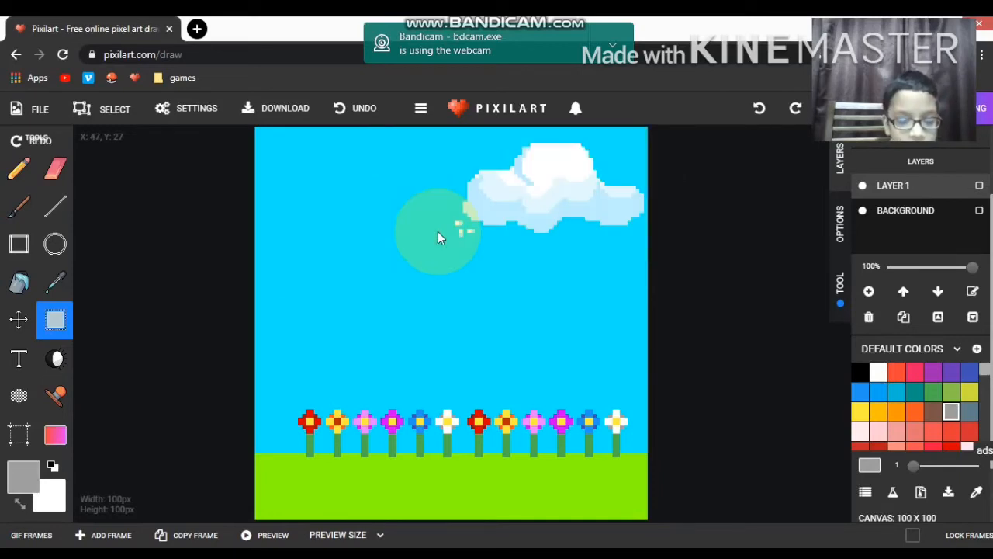
Step: Paste a second cloud lower in the sky, to the left of the first one
{"action": "key", "text": "ctrl+v"}
{"action": "left_click_drag", "start_coordinate": [438, 232], "coordinate": [405, 252]}
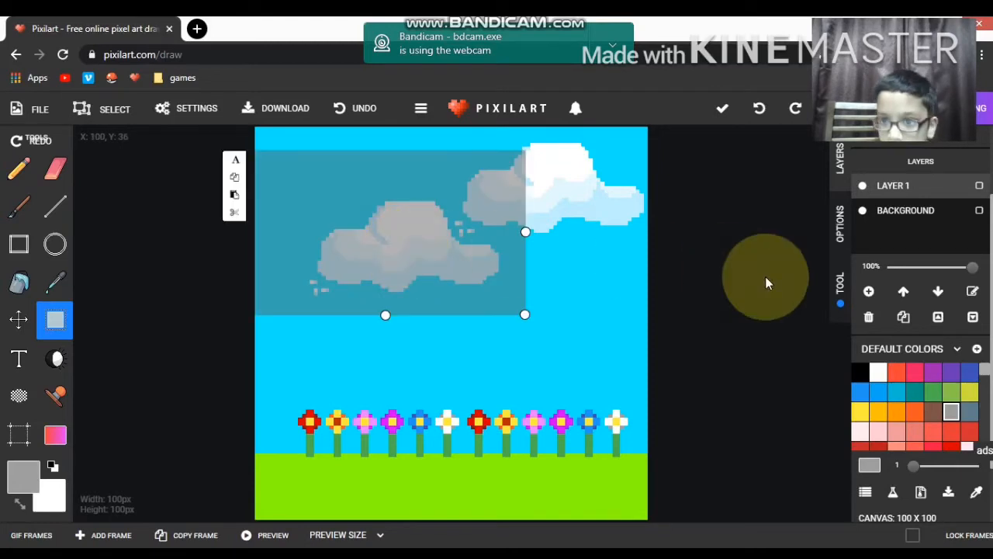
{"action": "left_click", "coordinate": [56, 169]}
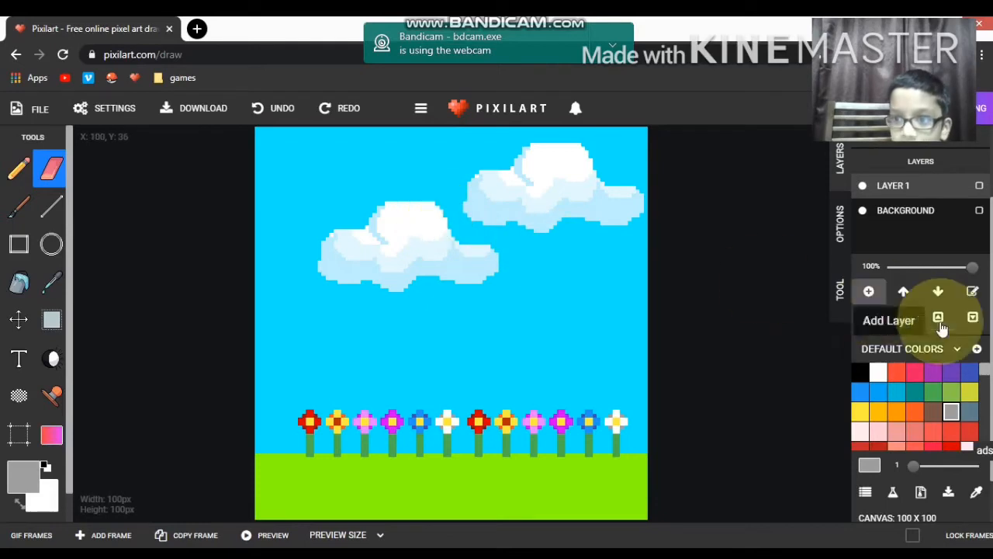
{"action": "left_click", "coordinate": [45, 393]}
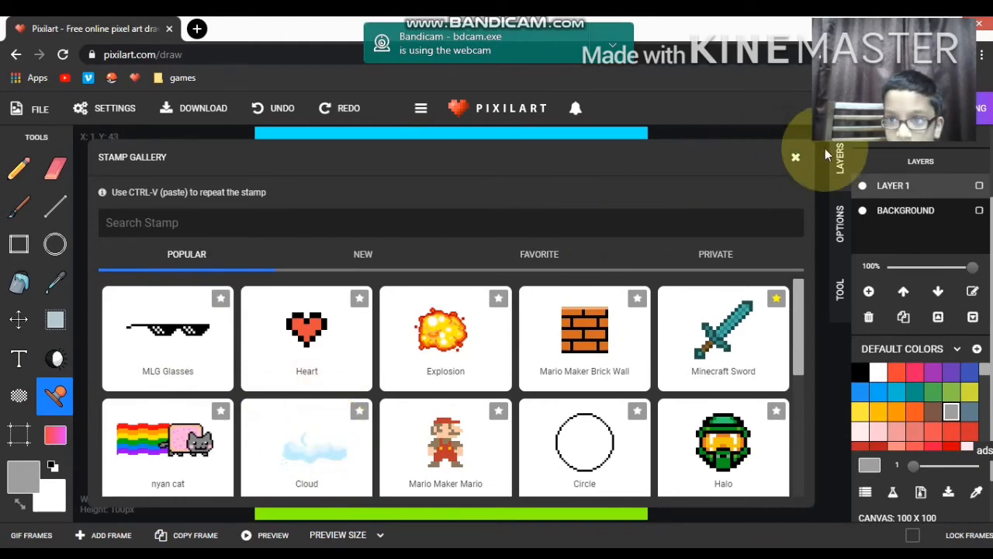
{"action": "left_click", "coordinate": [796, 157]}
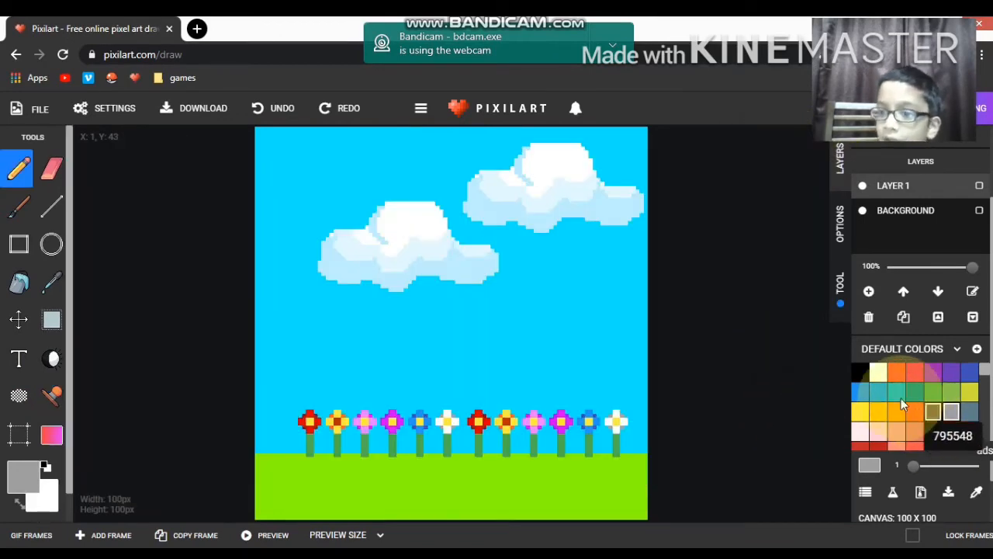
Step: Add a new layer and draw a small black V-shaped bird in the sky above the left cloud
{"action": "left_click", "coordinate": [860, 374]}
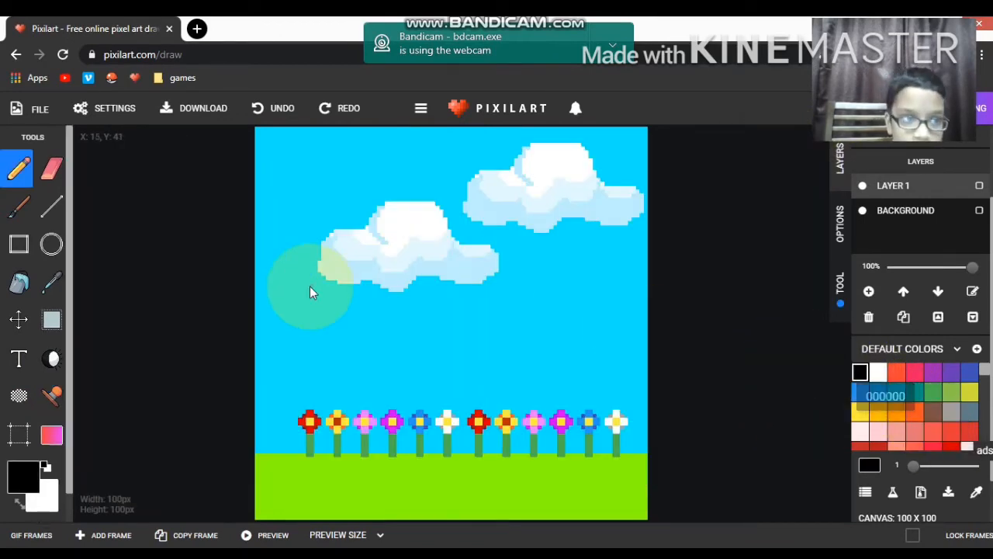
{"action": "left_click", "coordinate": [869, 292]}
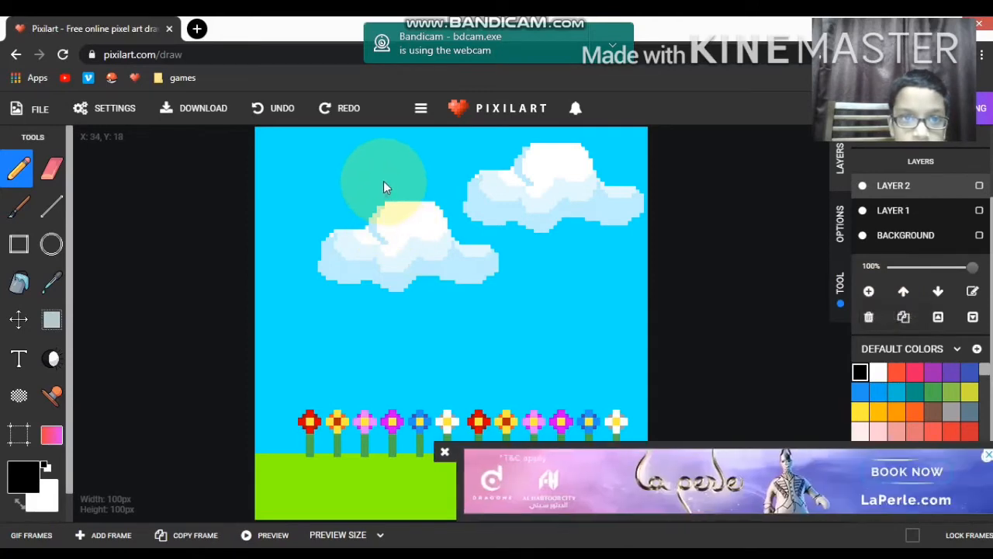
{"action": "left_click", "coordinate": [367, 168]}
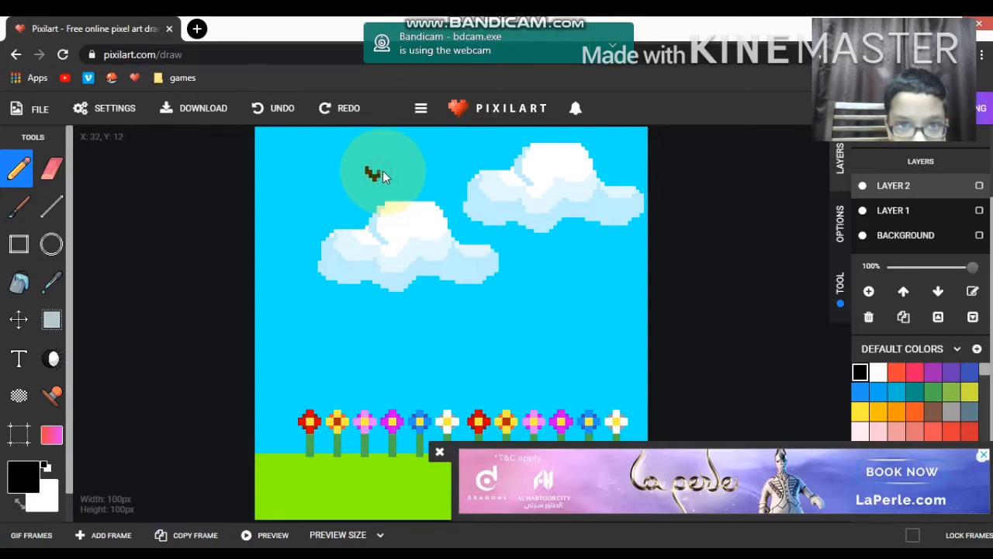
Step: Select the bird, move it onto the left cloud, and paste copies to form a zigzag flock of five
{"action": "left_click", "coordinate": [52, 319]}
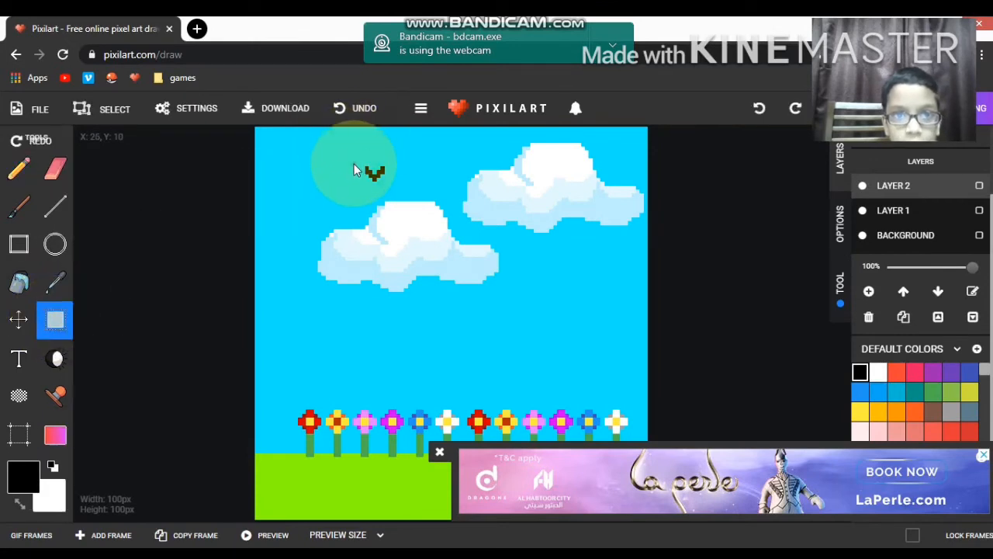
{"action": "left_click_drag", "start_coordinate": [350, 155], "coordinate": [397, 184]}
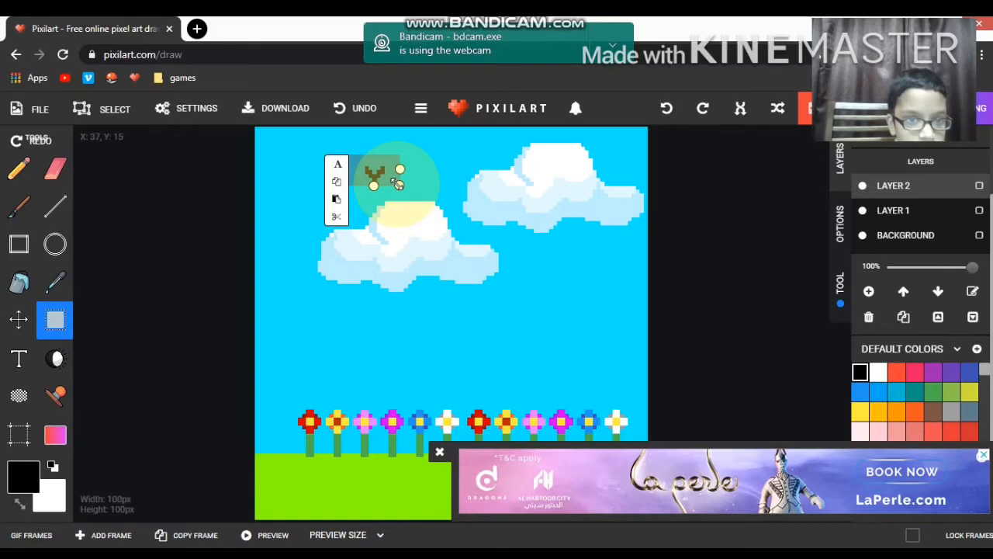
{"action": "left_click_drag", "start_coordinate": [382, 180], "coordinate": [432, 266]}
{"action": "key", "text": "Return"}
{"action": "key", "text": "ctrl+v"}
{"action": "key", "text": "Return"}
{"action": "key", "text": "ctrl+v"}
{"action": "key", "text": "ctrl+v"}
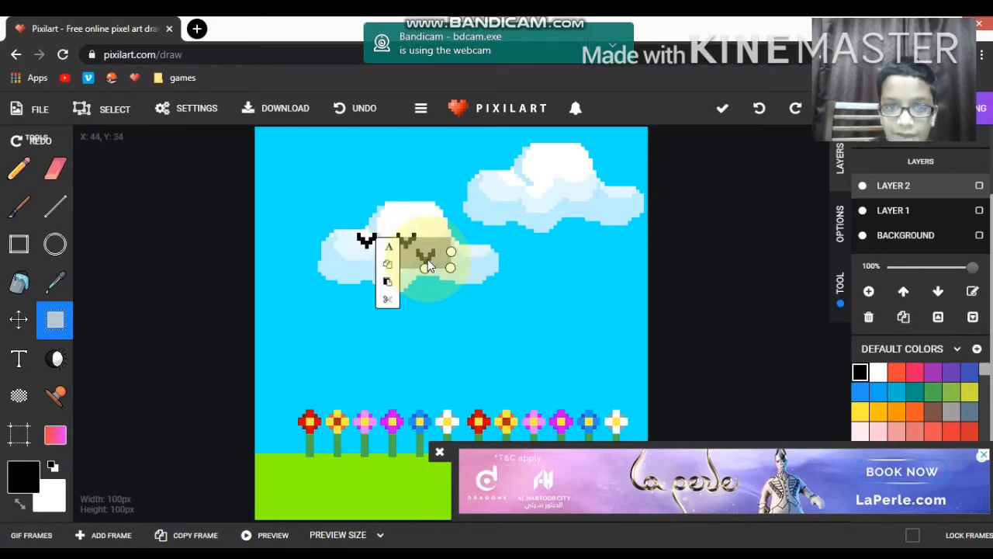
{"action": "left_click_drag", "start_coordinate": [442, 256], "coordinate": [454, 238]}
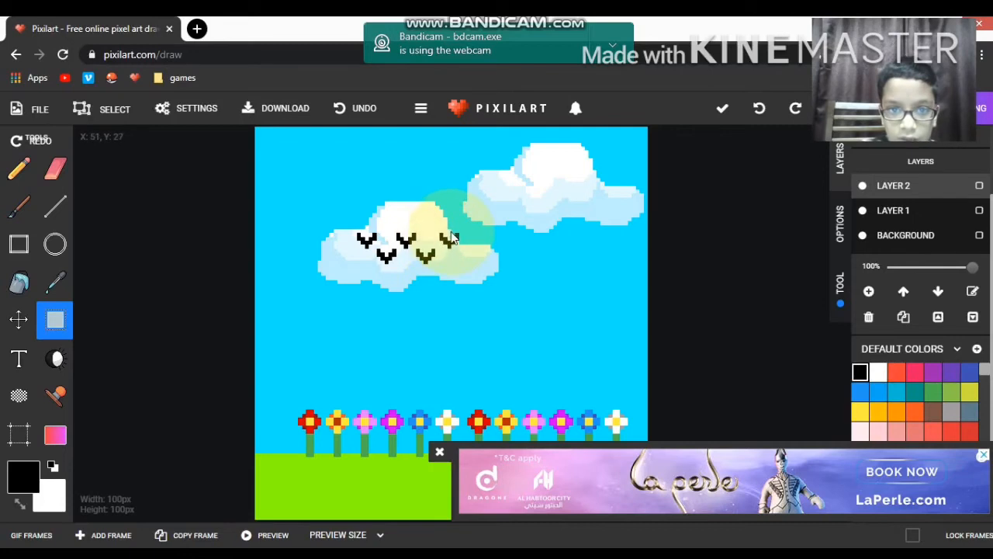
{"action": "left_click", "coordinate": [453, 236]}
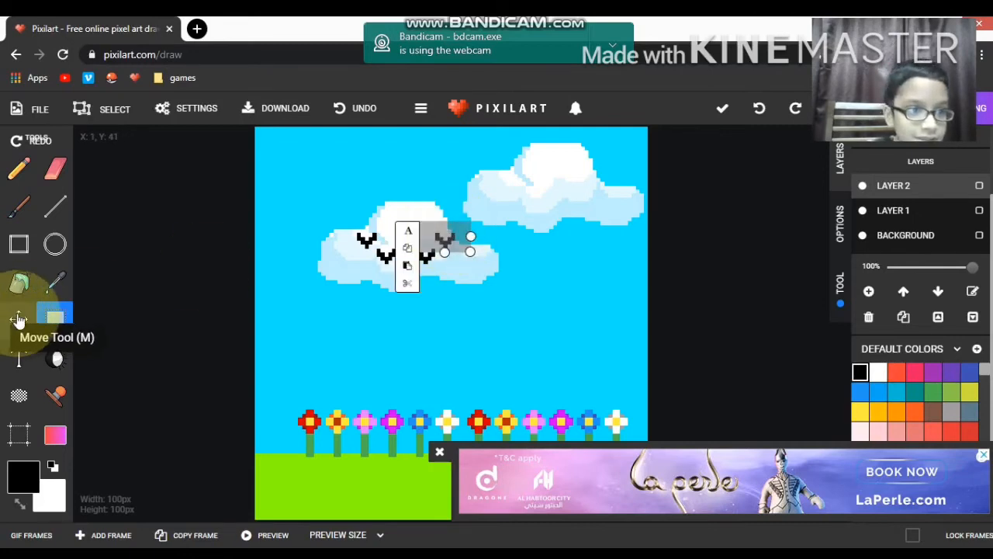
Step: Select the flock of five birds, paste a copy onto the right cloud, and dismiss the ad
{"action": "left_click_drag", "start_coordinate": [272, 182], "coordinate": [533, 308]}
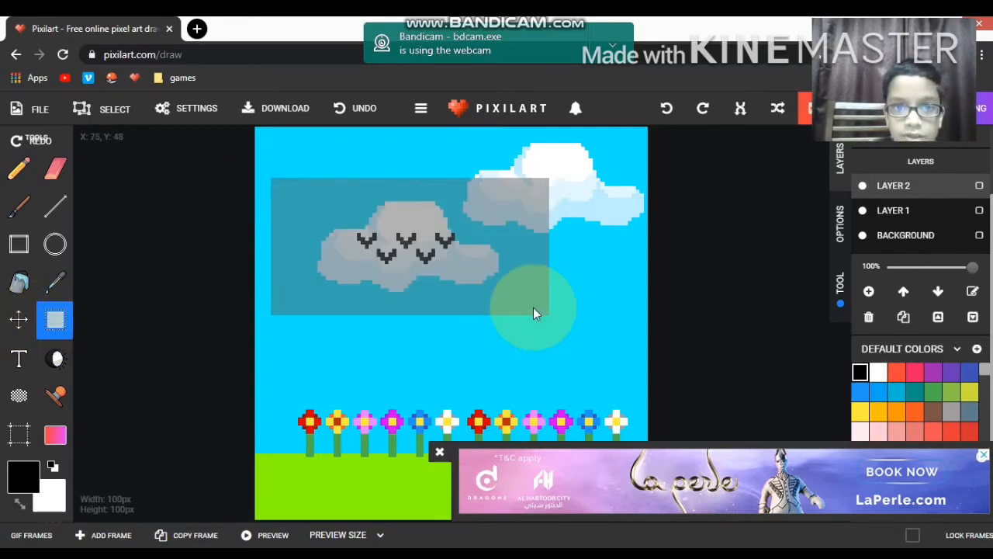
{"action": "key", "text": "ctrl+c"}
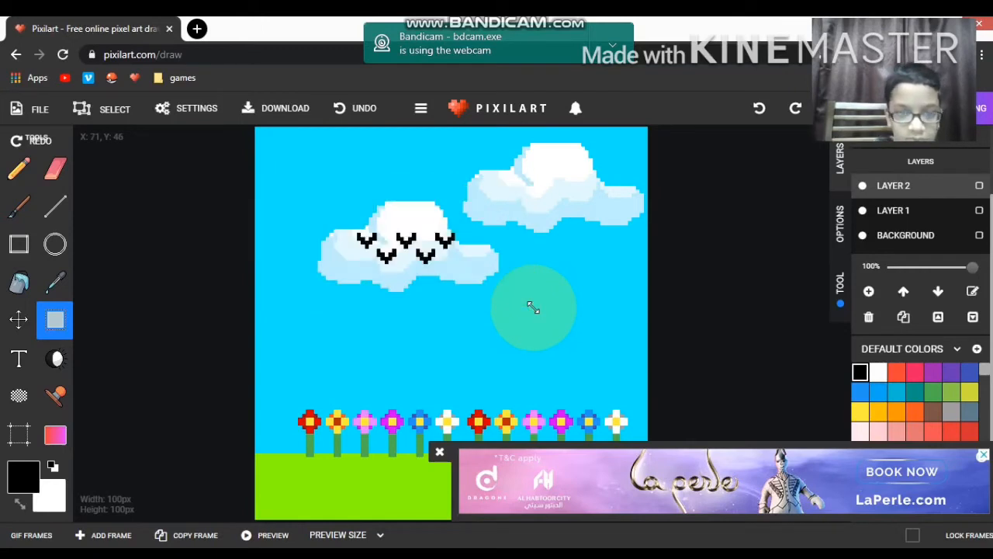
{"action": "key", "text": "ctrl+v"}
{"action": "left_click_drag", "start_coordinate": [533, 308], "coordinate": [596, 181]}
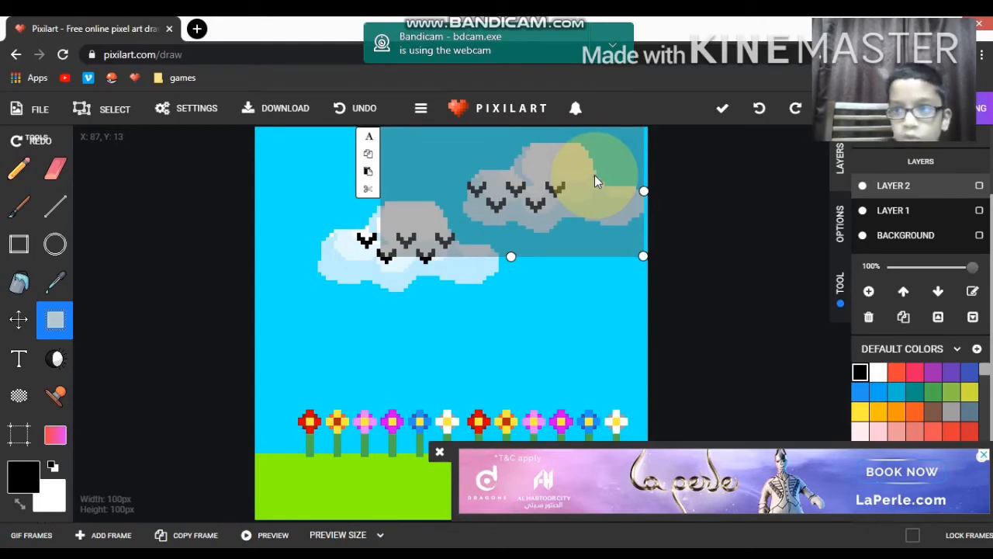
{"action": "left_click", "coordinate": [440, 457]}
Step: On Layer 1, search the stamp gallery for "sun" and place the Sun stamp partly cropped in the sky's upper-left corner
{"action": "left_click", "coordinate": [880, 220]}
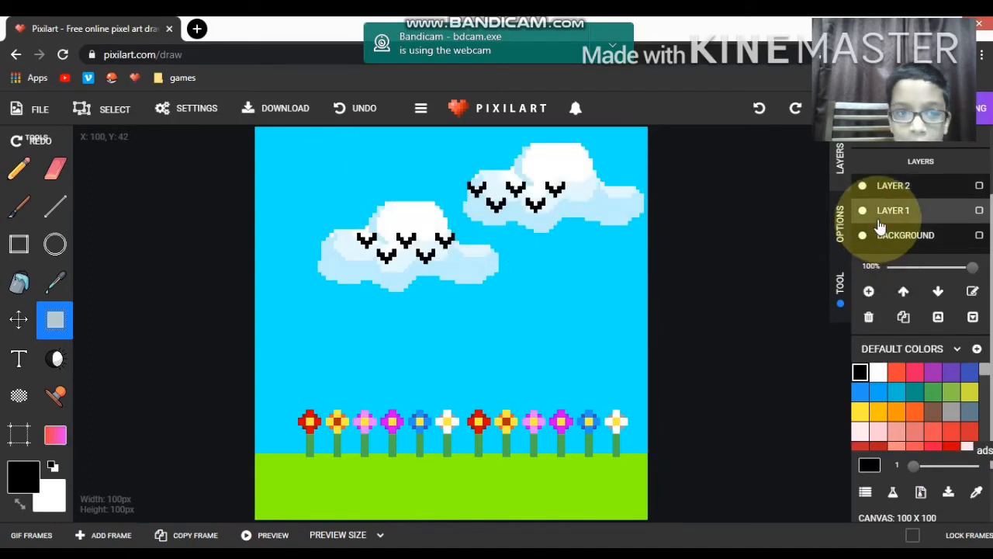
{"action": "left_click", "coordinate": [55, 396]}
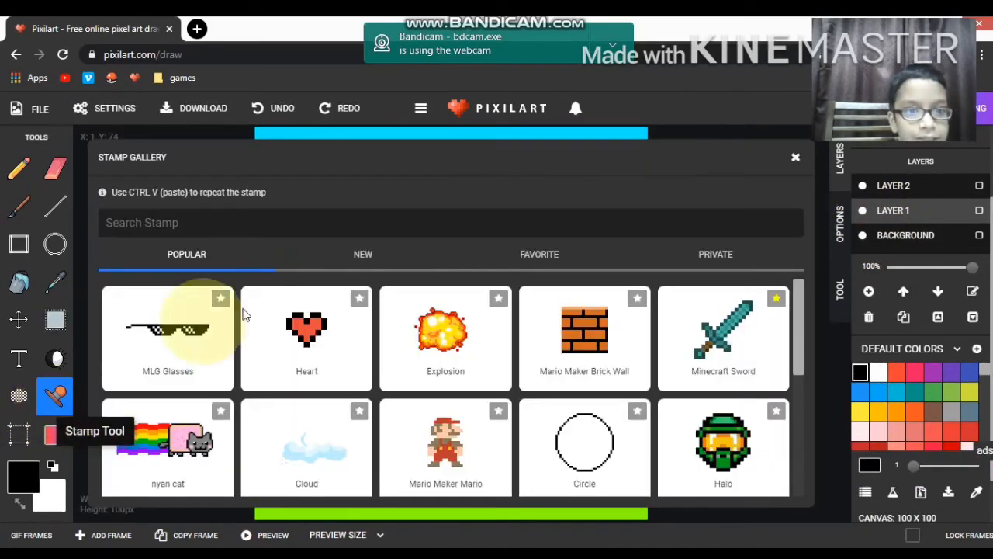
{"action": "left_click", "coordinate": [425, 225]}
{"action": "type", "text": "s"}
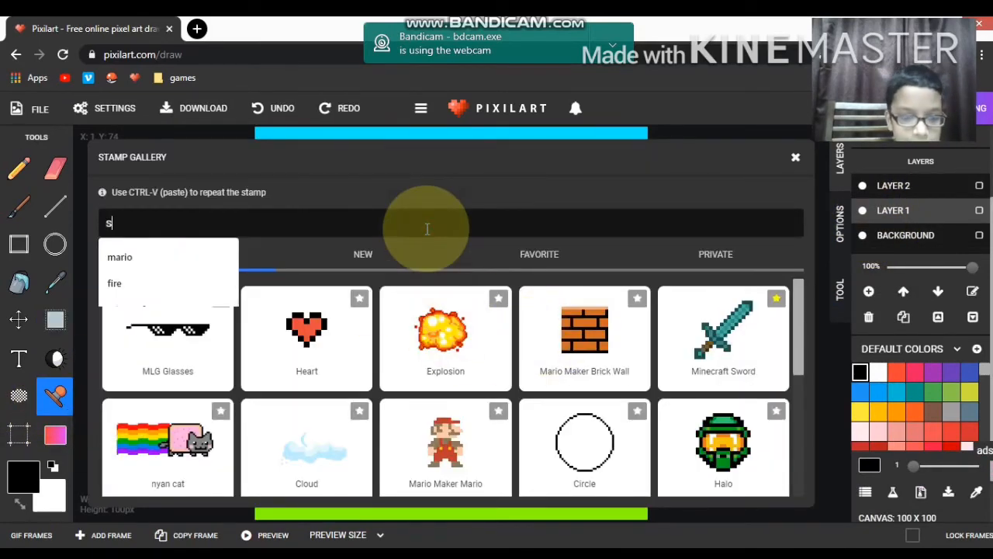
{"action": "type", "text": "un"}
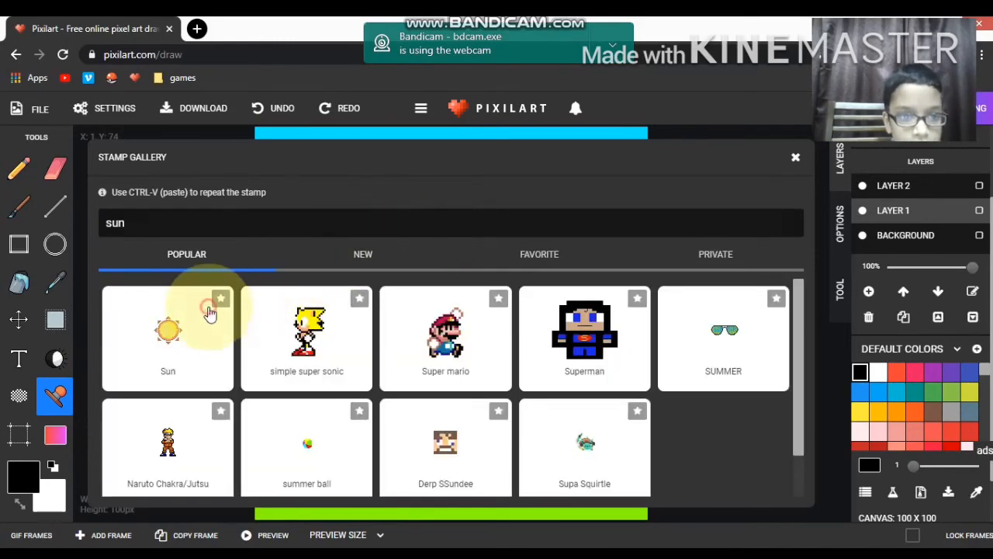
{"action": "left_click", "coordinate": [209, 312]}
{"action": "left_click_drag", "start_coordinate": [458, 288], "coordinate": [276, 84]}
{"action": "mouse_move", "coordinate": [303, 180]}
{"action": "left_mouse_down"}
{"action": "mouse_move", "coordinate": [285, 164]}
{"action": "mouse_move", "coordinate": [292, 170]}
{"action": "left_mouse_up"}
{"action": "left_click", "coordinate": [332, 320]}
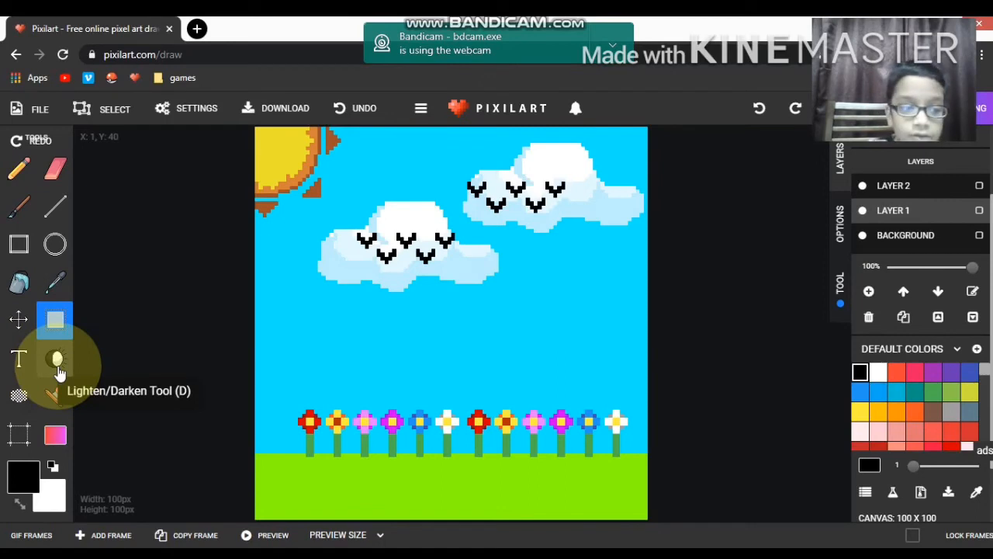
Step: Start a new blank 100 × 100 px drawing, accepting that the current scene is cleared
{"action": "left_click", "coordinate": [19, 207]}
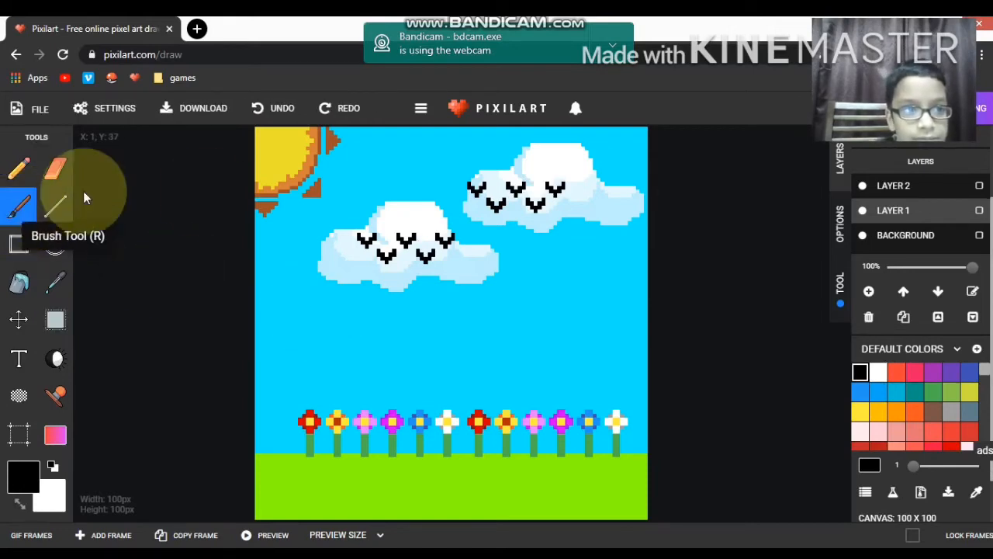
{"action": "left_click", "coordinate": [43, 110]}
{"action": "left_click", "coordinate": [47, 138]}
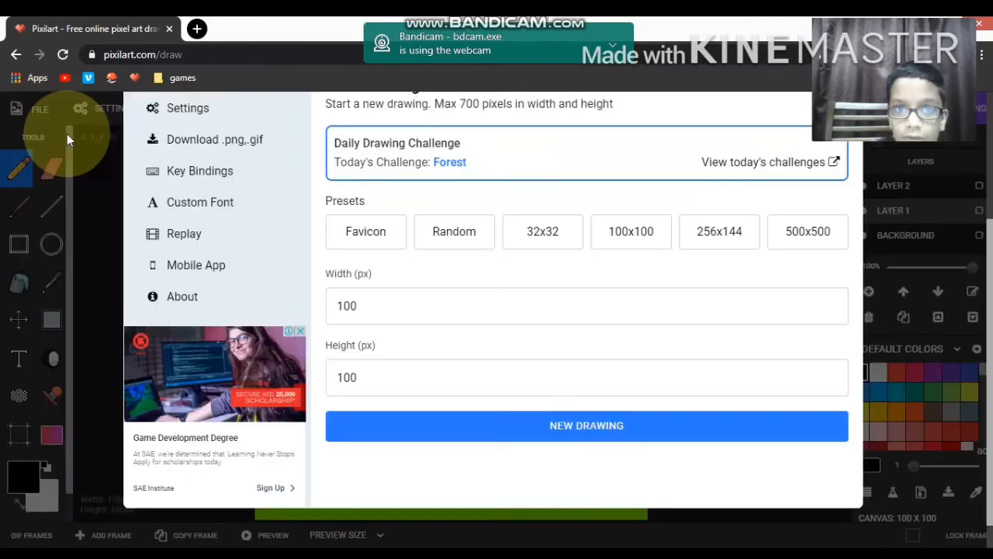
{"action": "left_click", "coordinate": [495, 428]}
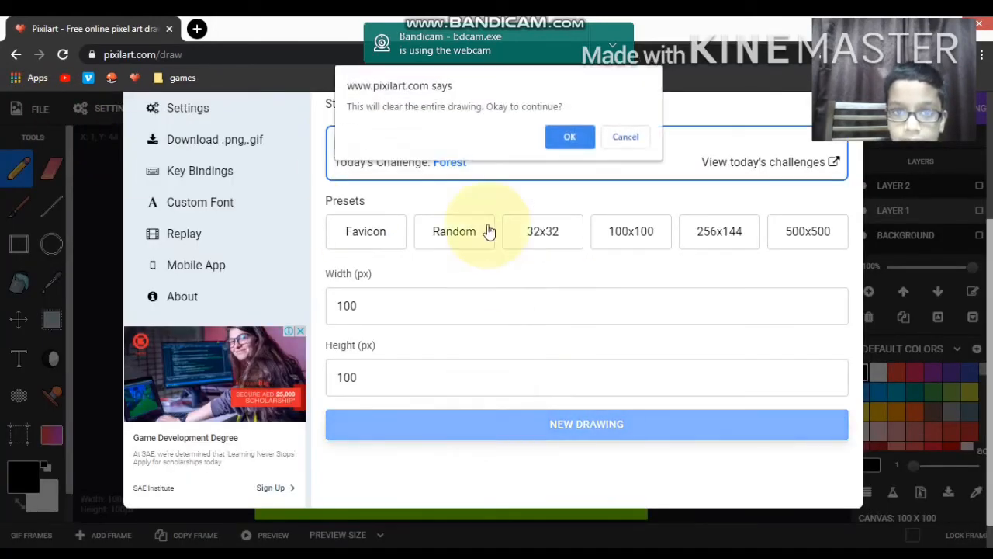
{"action": "left_click", "coordinate": [571, 138]}
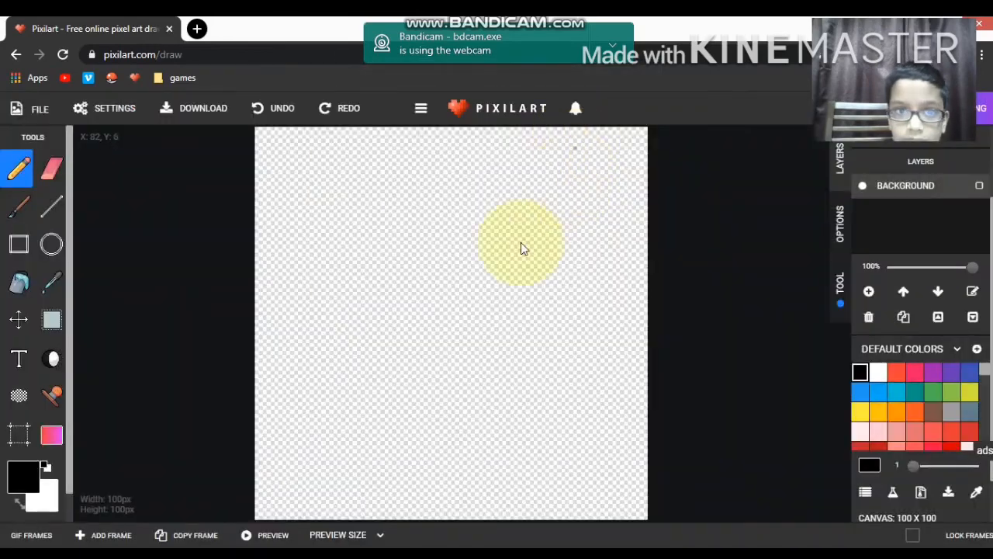
Step: Try the Brush tool with several broad crossing dark-red strokes over the upper canvas, and undo them all
{"action": "left_click", "coordinate": [16, 216]}
{"action": "mouse_move", "coordinate": [287, 168]}
{"action": "left_mouse_down"}
{"action": "mouse_move", "coordinate": [398, 207]}
{"action": "mouse_move", "coordinate": [501, 292]}
{"action": "left_mouse_up"}
{"action": "left_click_drag", "start_coordinate": [301, 318], "coordinate": [361, 279]}
{"action": "left_click_drag", "start_coordinate": [517, 209], "coordinate": [579, 225]}
{"action": "left_click_drag", "start_coordinate": [325, 193], "coordinate": [539, 338]}
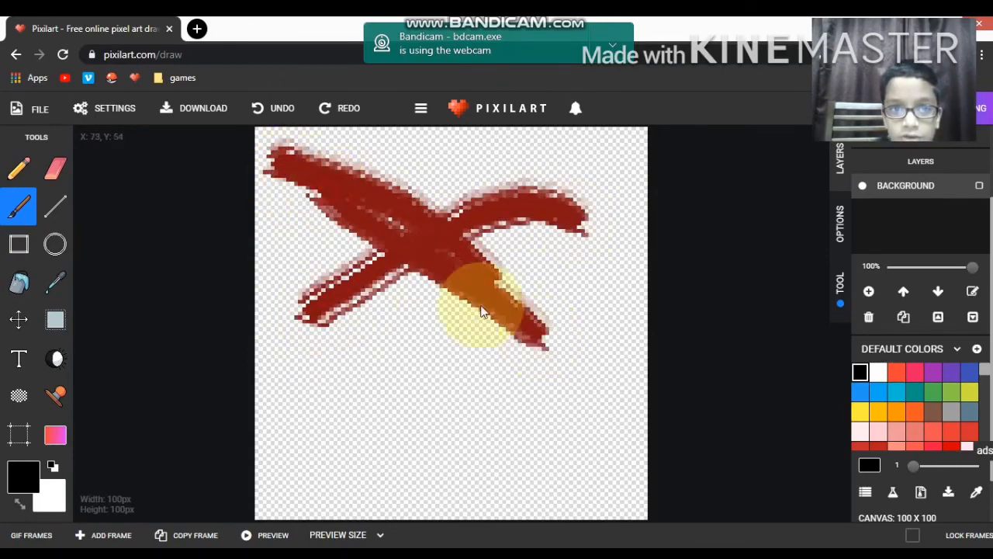
{"action": "left_click_drag", "start_coordinate": [304, 221], "coordinate": [522, 155]}
{"action": "left_click_drag", "start_coordinate": [328, 235], "coordinate": [567, 333]}
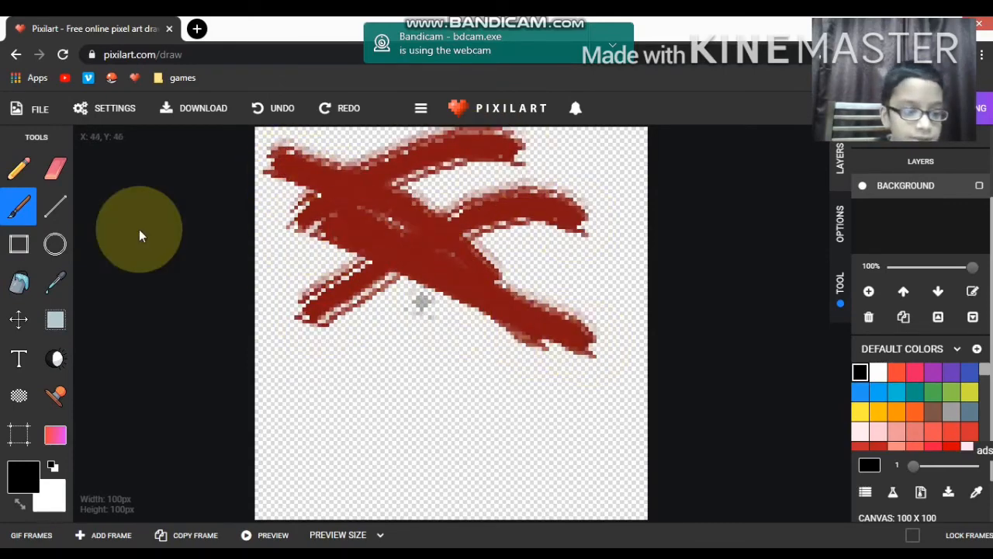
{"action": "key", "text": "ctrl+z"}
{"action": "key", "text": "ctrl+z"}
{"action": "key", "text": "ctrl+z"}
{"action": "key", "text": "ctrl+z"}
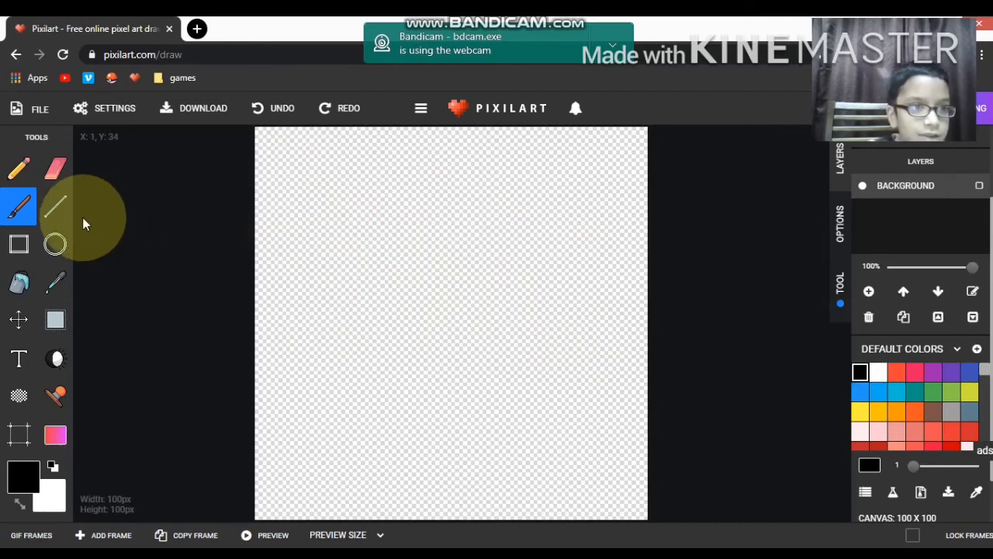
Step: Draw a straight diagonal black line sloping down to the right in the upper middle of the canvas
{"action": "left_click", "coordinate": [55, 208]}
{"action": "left_click_drag", "start_coordinate": [374, 216], "coordinate": [478, 286]}
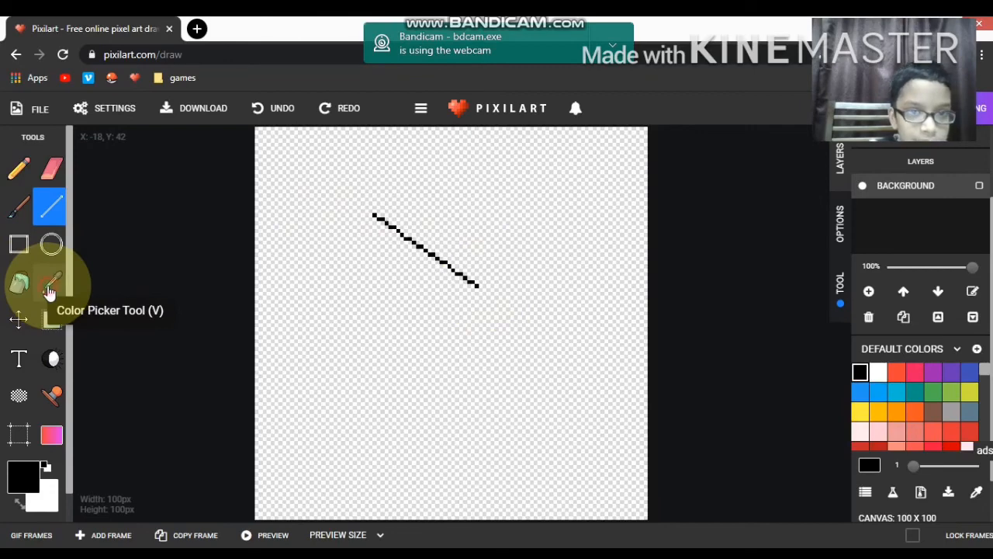
Step: Set the primary colour to purple 9C27B0, and sample black back from the line with the Color Picker
{"action": "left_click", "coordinate": [48, 292]}
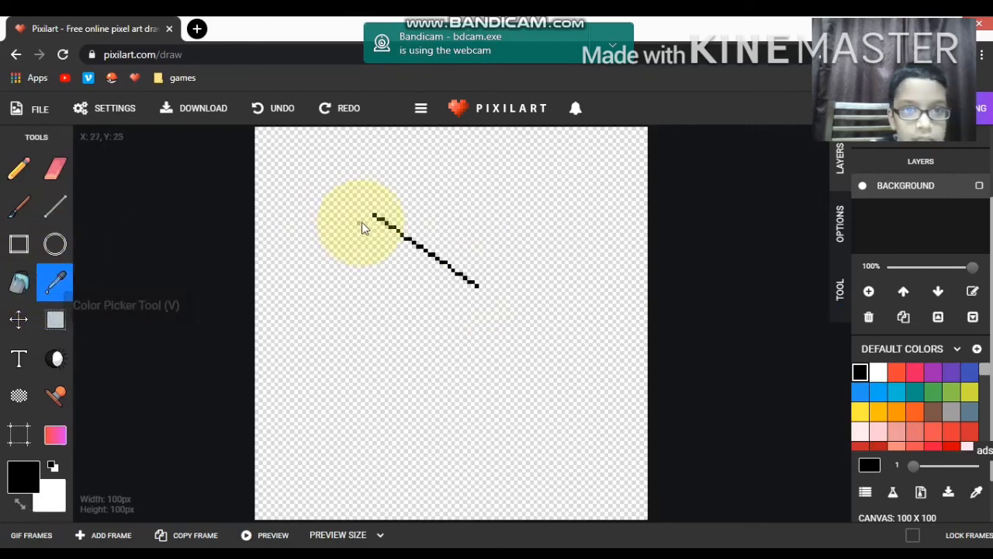
{"action": "left_click", "coordinate": [916, 376]}
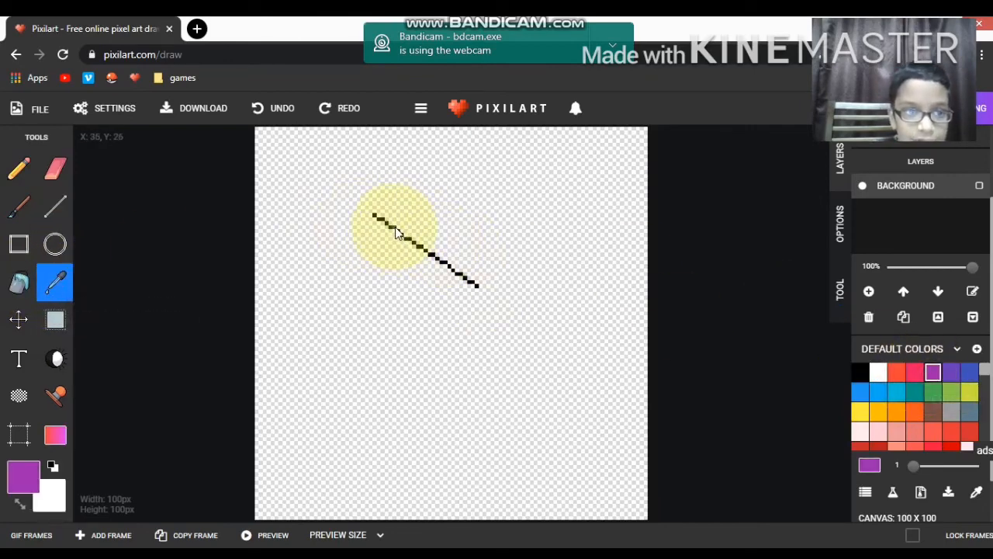
{"action": "left_click", "coordinate": [396, 233]}
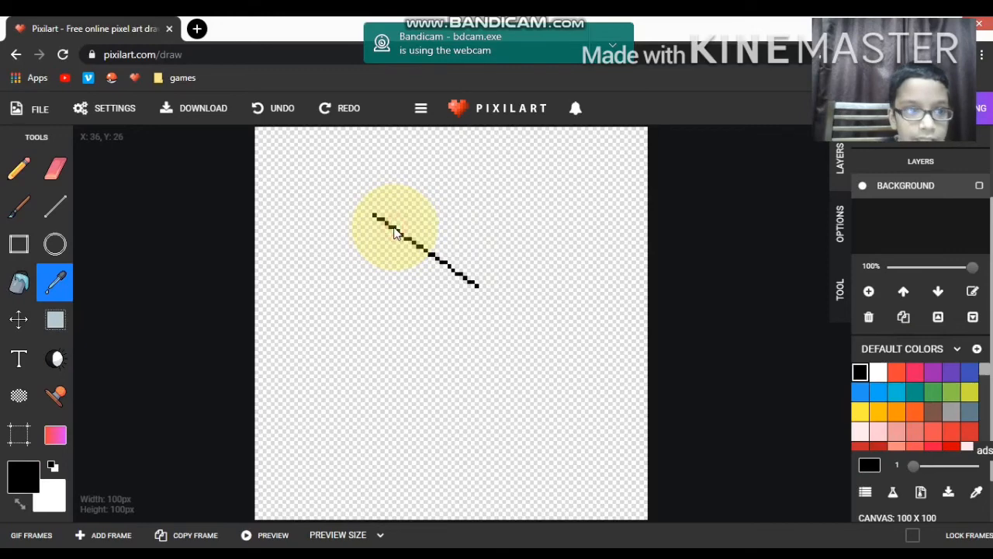
Step: Move the diagonal line slightly left and down, and undo both the move and the line
{"action": "left_click", "coordinate": [19, 318]}
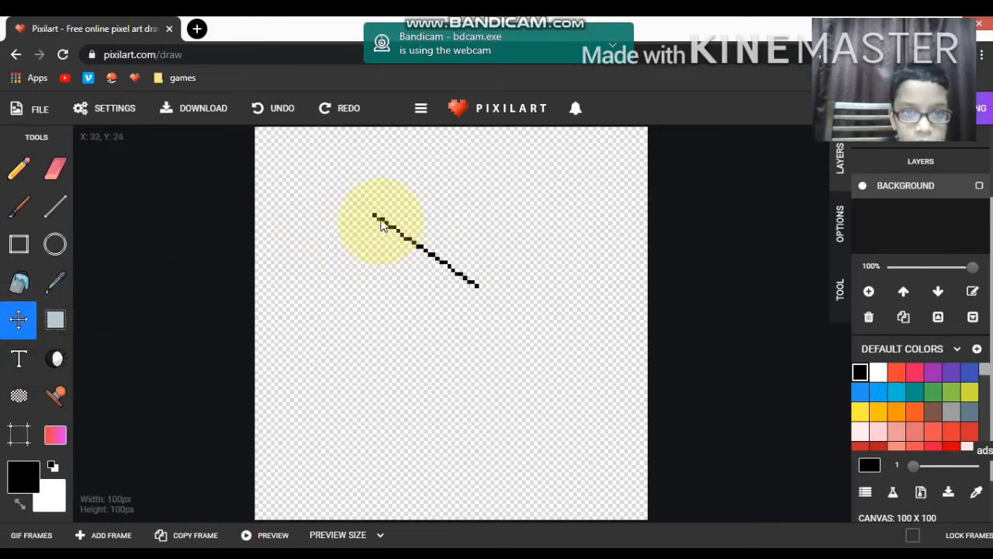
{"action": "left_click_drag", "start_coordinate": [380, 220], "coordinate": [338, 225]}
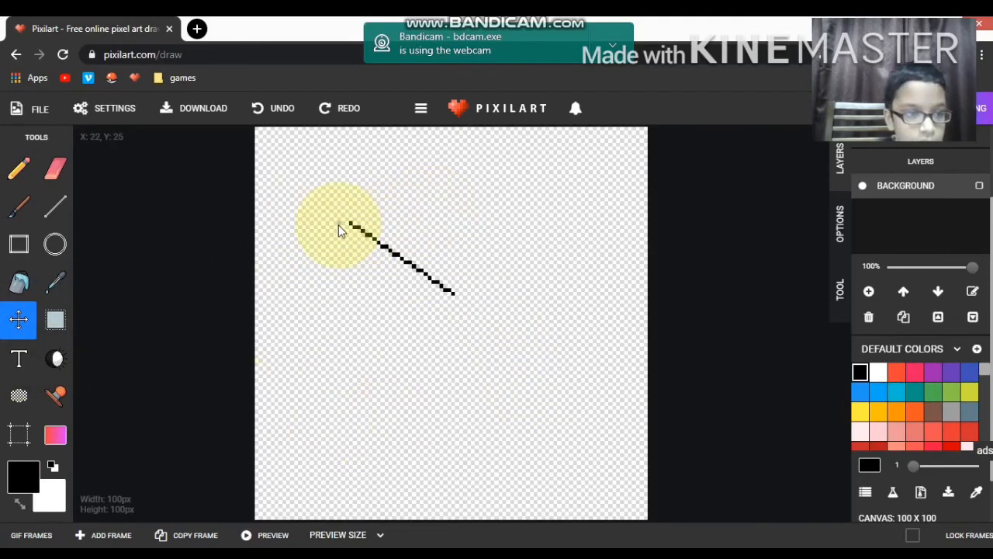
{"action": "key", "text": "ctrl+z"}
{"action": "key", "text": "ctrl+z"}
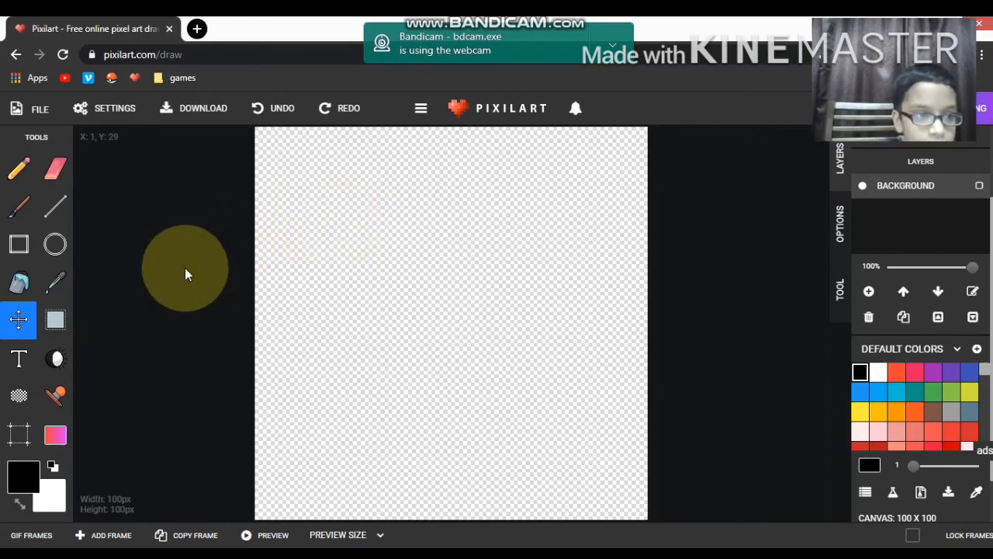
{"action": "left_click", "coordinate": [56, 320]}
{"action": "left_click", "coordinate": [25, 369]}
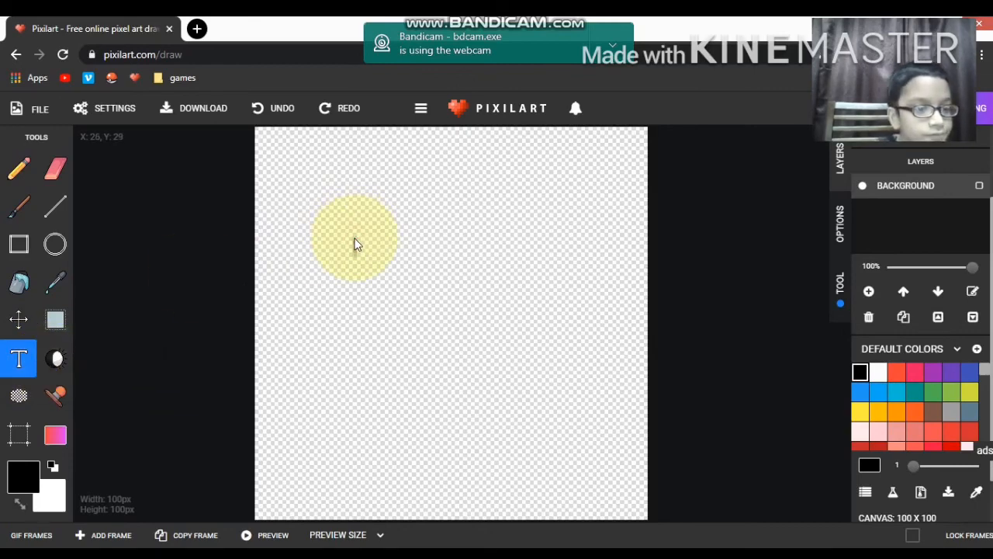
{"action": "left_click", "coordinate": [55, 359]}
Step: Try the Dithering tool in red-orange f44336 with freehand strokes on the upper-left canvas, and undo them
{"action": "left_click", "coordinate": [26, 397]}
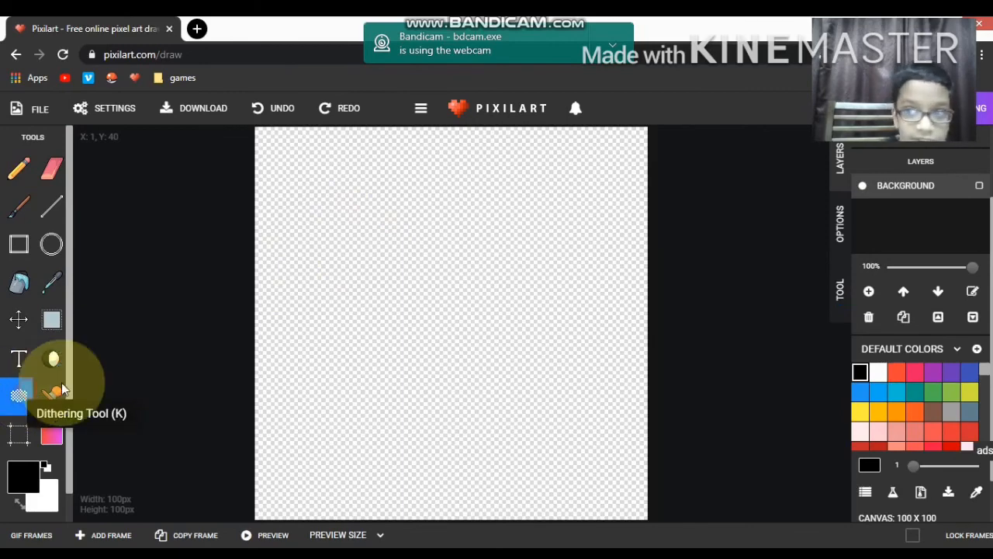
{"action": "left_click", "coordinate": [898, 374]}
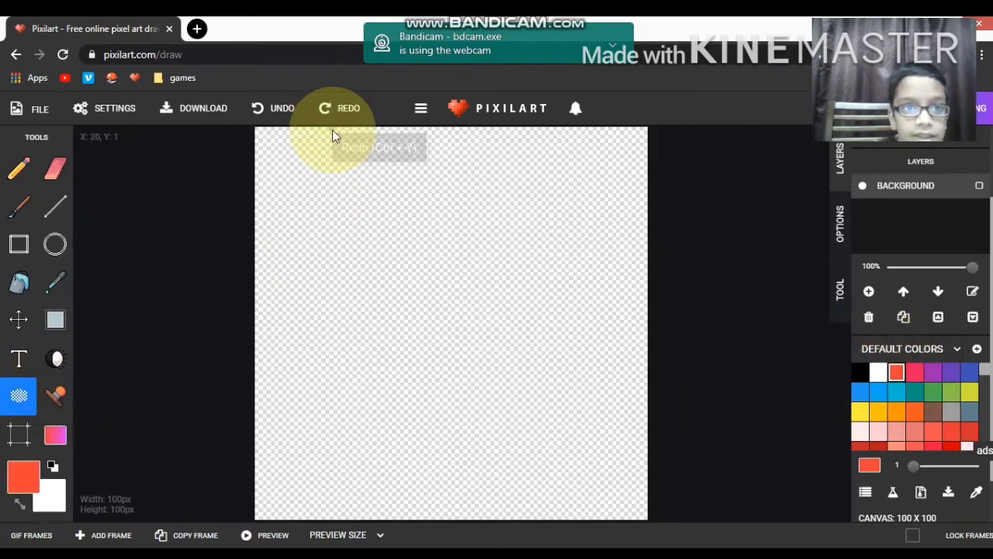
{"action": "mouse_move", "coordinate": [332, 131]}
{"action": "left_mouse_down"}
{"action": "mouse_move", "coordinate": [415, 130]}
{"action": "mouse_move", "coordinate": [363, 184]}
{"action": "mouse_move", "coordinate": [340, 184]}
{"action": "mouse_move", "coordinate": [508, 146]}
{"action": "mouse_move", "coordinate": [374, 194]}
{"action": "mouse_move", "coordinate": [302, 256]}
{"action": "left_mouse_up"}
{"action": "mouse_move", "coordinate": [304, 301]}
{"action": "left_mouse_down"}
{"action": "mouse_move", "coordinate": [480, 145]}
{"action": "mouse_move", "coordinate": [433, 266]}
{"action": "left_mouse_up"}
{"action": "key", "text": "ctrl+z"}
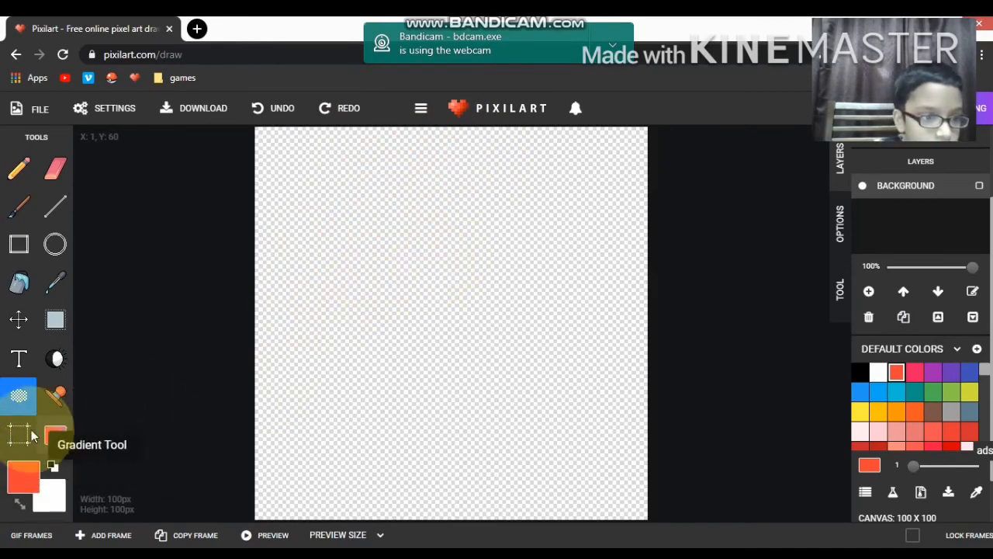
Step: View the drawing's width and height resize settings, and close them without changing anything
{"action": "left_click", "coordinate": [19, 435]}
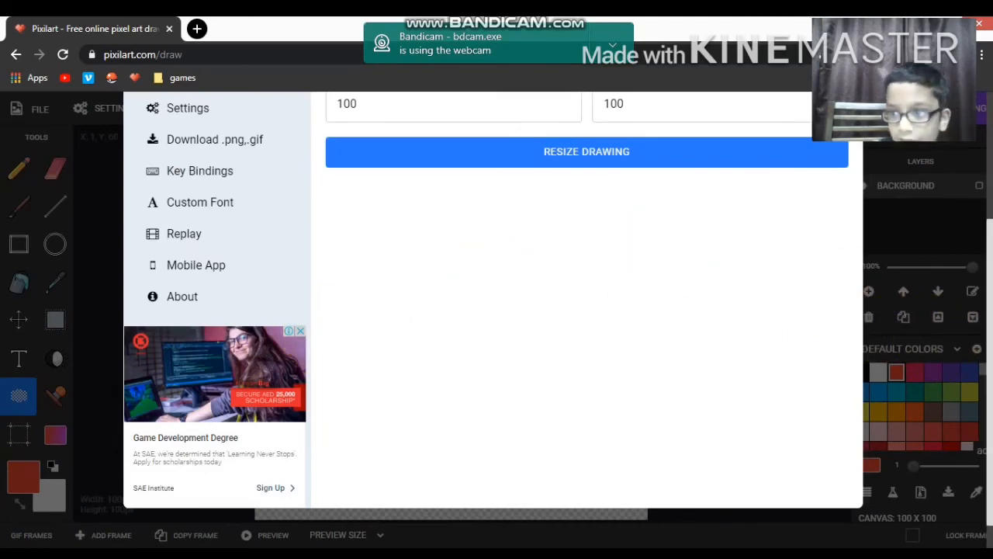
{"action": "scroll", "coordinate": [357, 339], "scroll_direction": "up", "scroll_amount": 3}
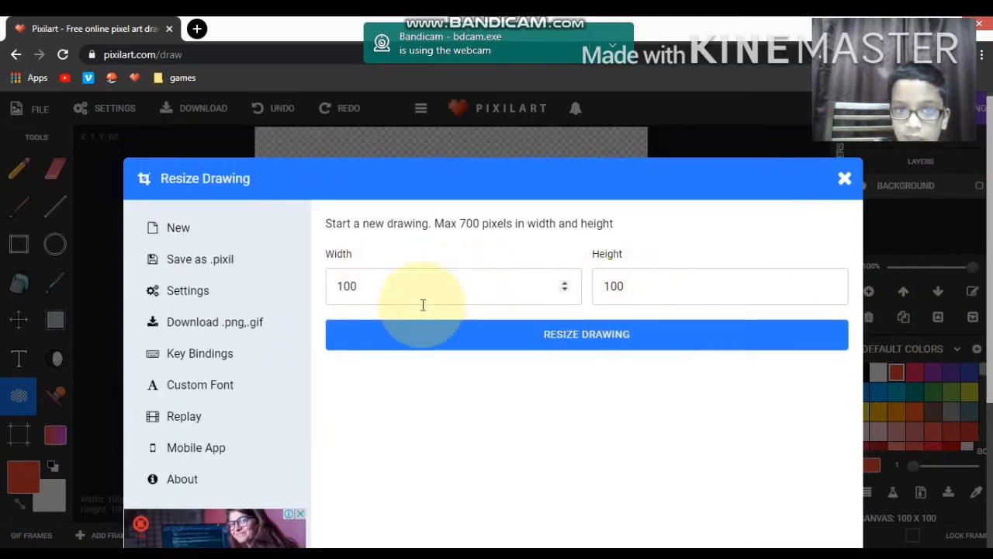
{"action": "left_click", "coordinate": [844, 178]}
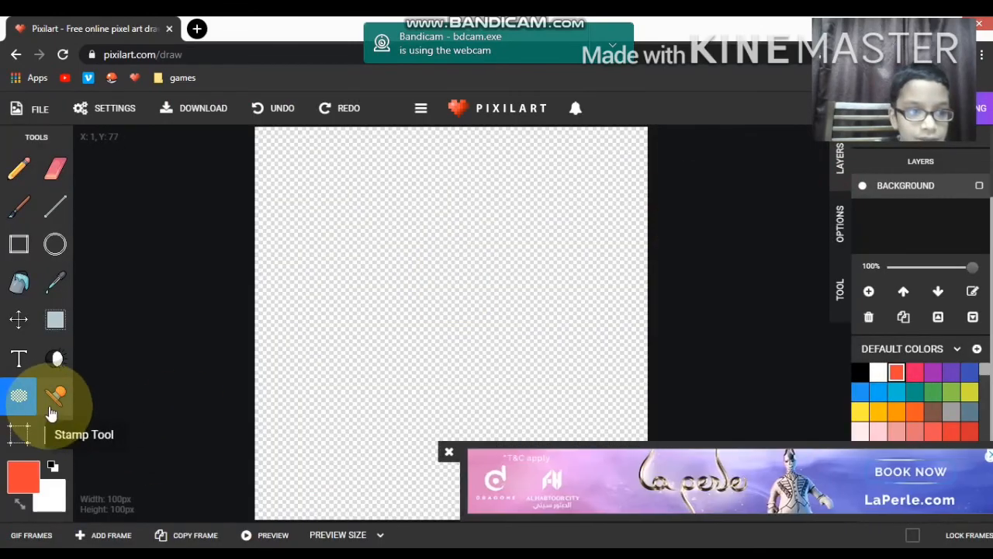
Step: Dismiss the ad, fill the canvas with a red-orange to white gradient running right to left, and undo it
{"action": "left_click", "coordinate": [54, 439]}
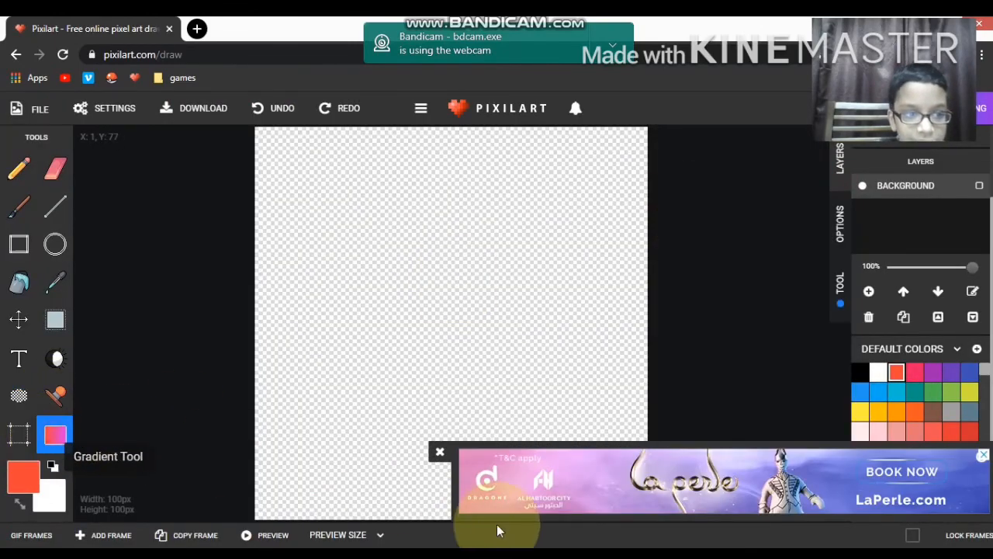
{"action": "left_click", "coordinate": [437, 453]}
{"action": "left_click_drag", "start_coordinate": [437, 452], "coordinate": [303, 482]}
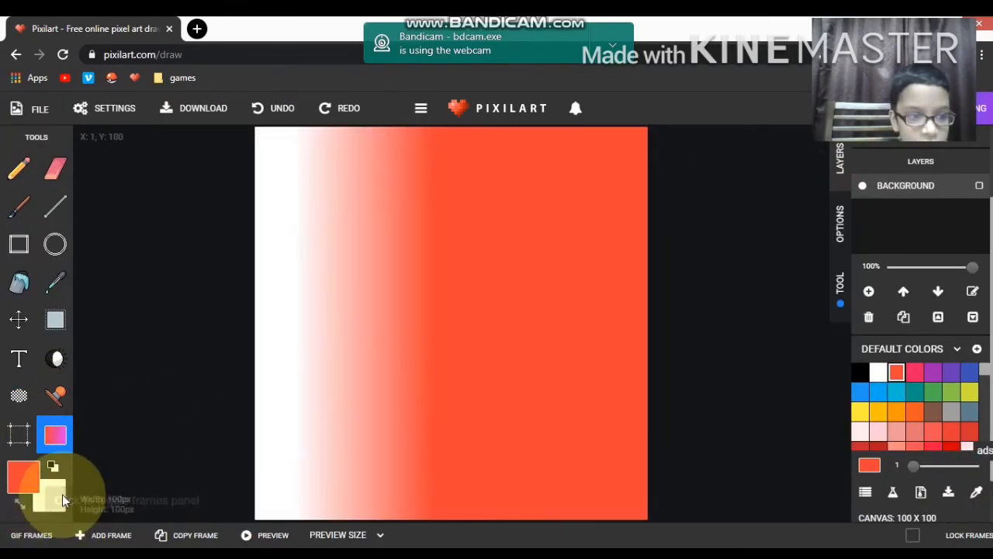
{"action": "key", "text": "ctrl+z"}
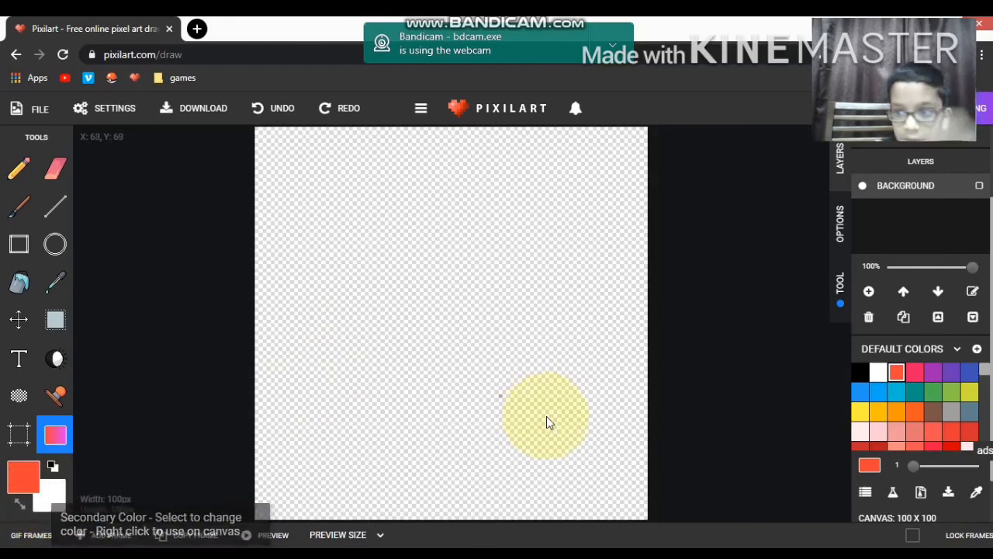
Step: Set the secondary colour to pink and the primary colour to red-orange f44336
{"action": "left_click", "coordinate": [915, 372]}
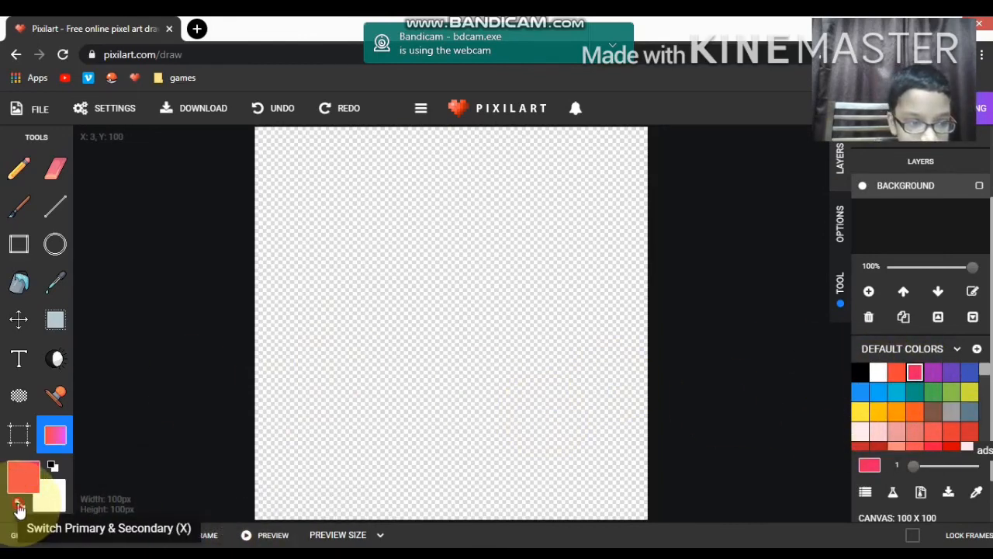
{"action": "left_click", "coordinate": [20, 504]}
{"action": "left_click", "coordinate": [896, 372]}
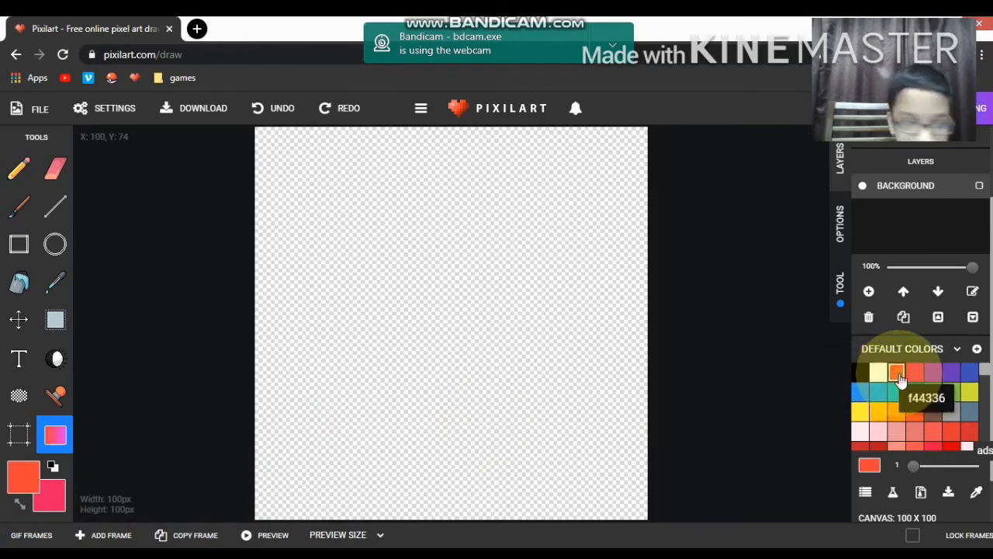
Step: Fill the canvas with a red-orange to pink gradient running left to right, and undo it
{"action": "left_click_drag", "start_coordinate": [347, 237], "coordinate": [447, 241]}
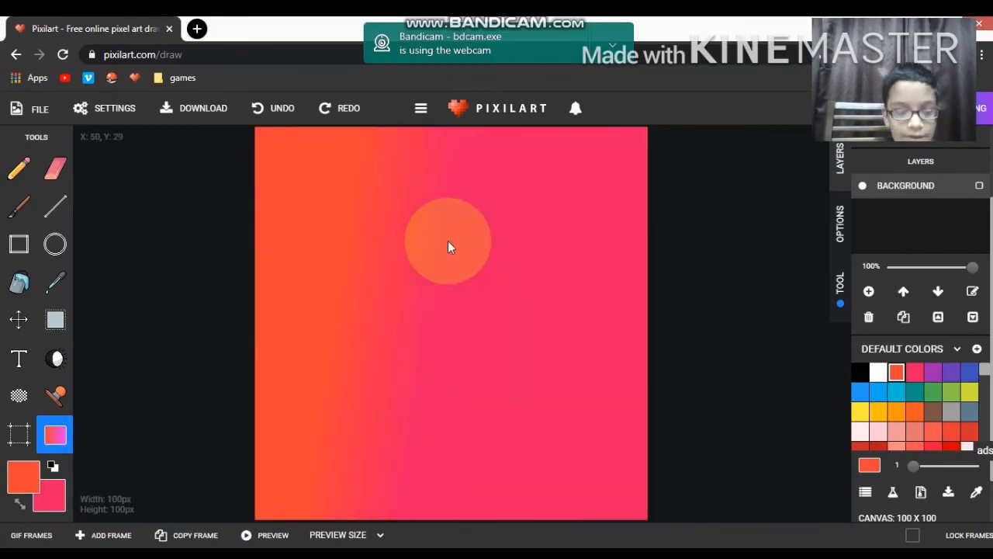
{"action": "key", "text": "ctrl+z"}
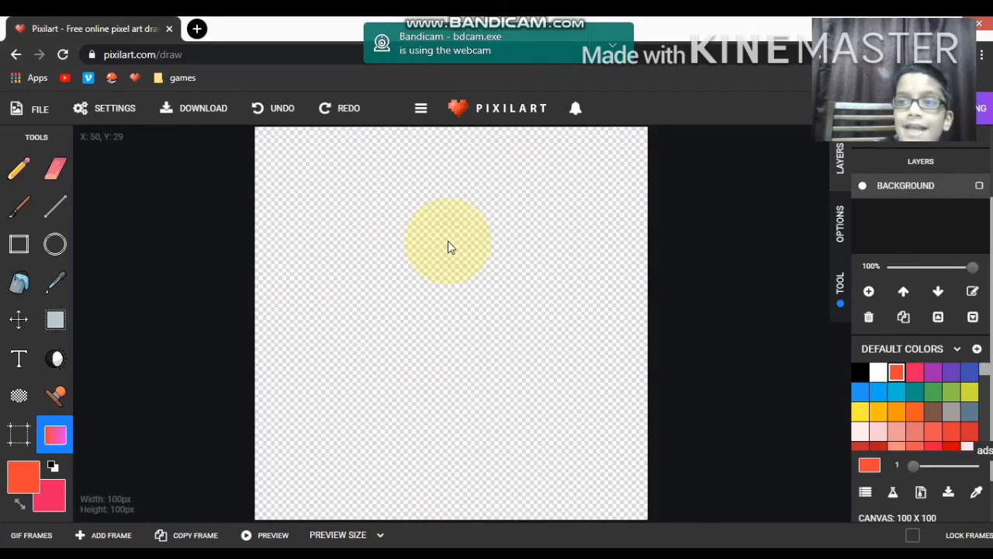